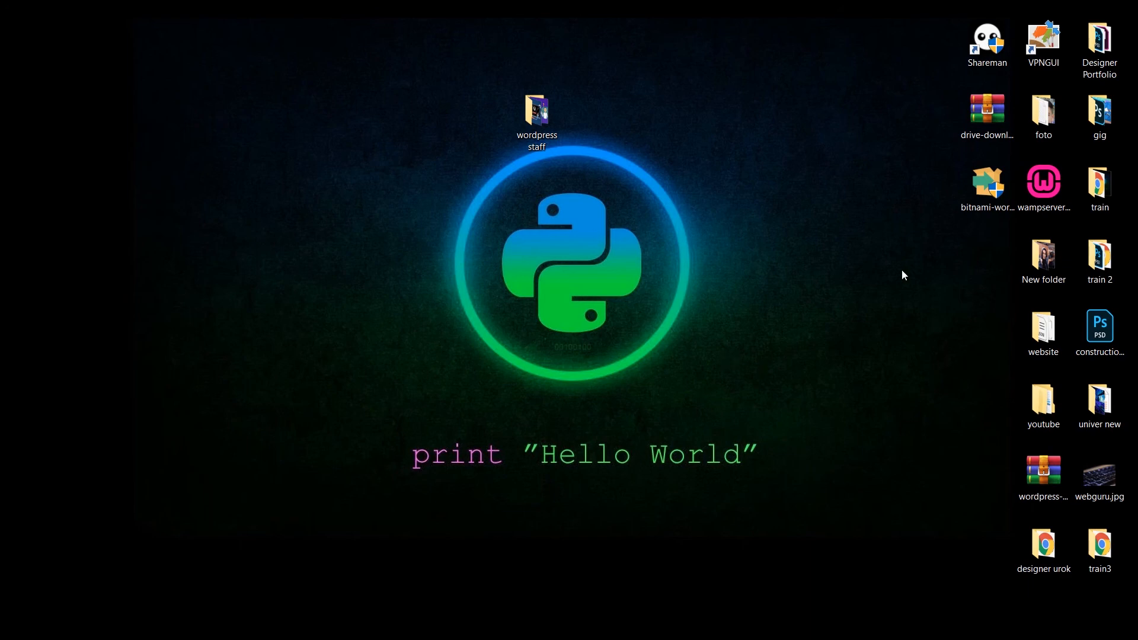
mouse_move(1044, 180)
mouse_down()
mouse_move(988, 261)
mouse_move(1047, 194)
mouse_up()
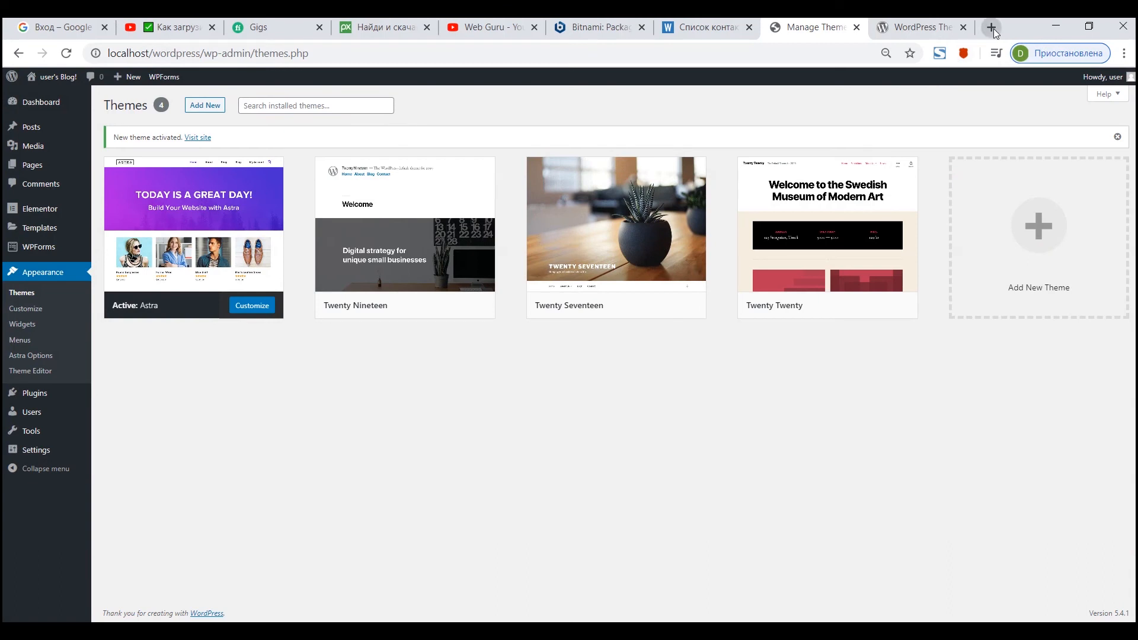
click(993, 28)
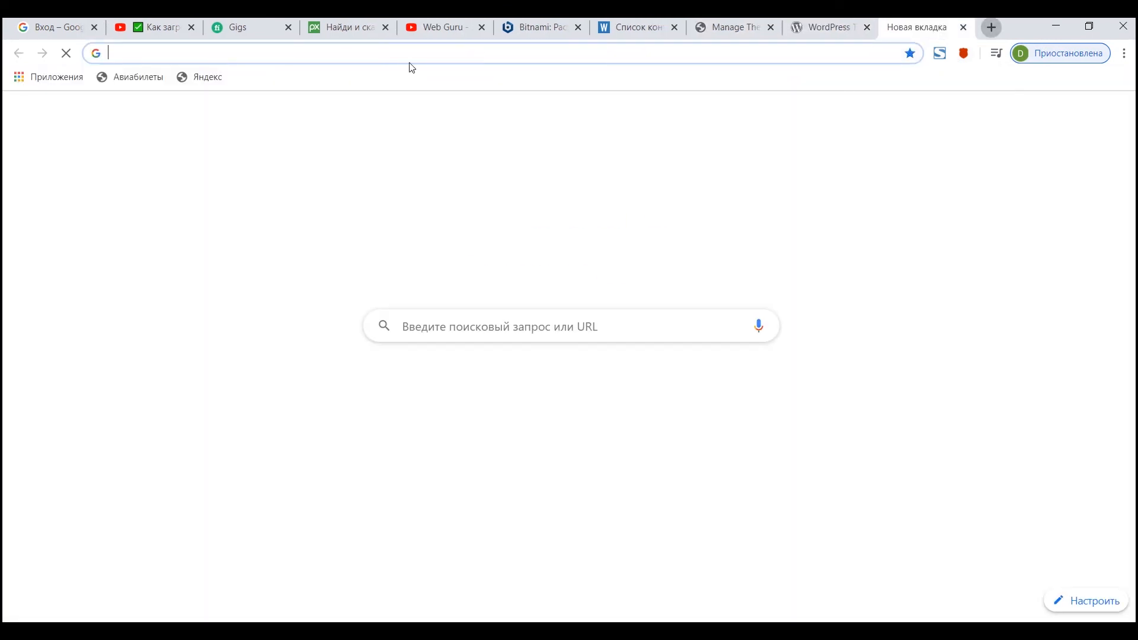
click(408, 45)
text(localhost)
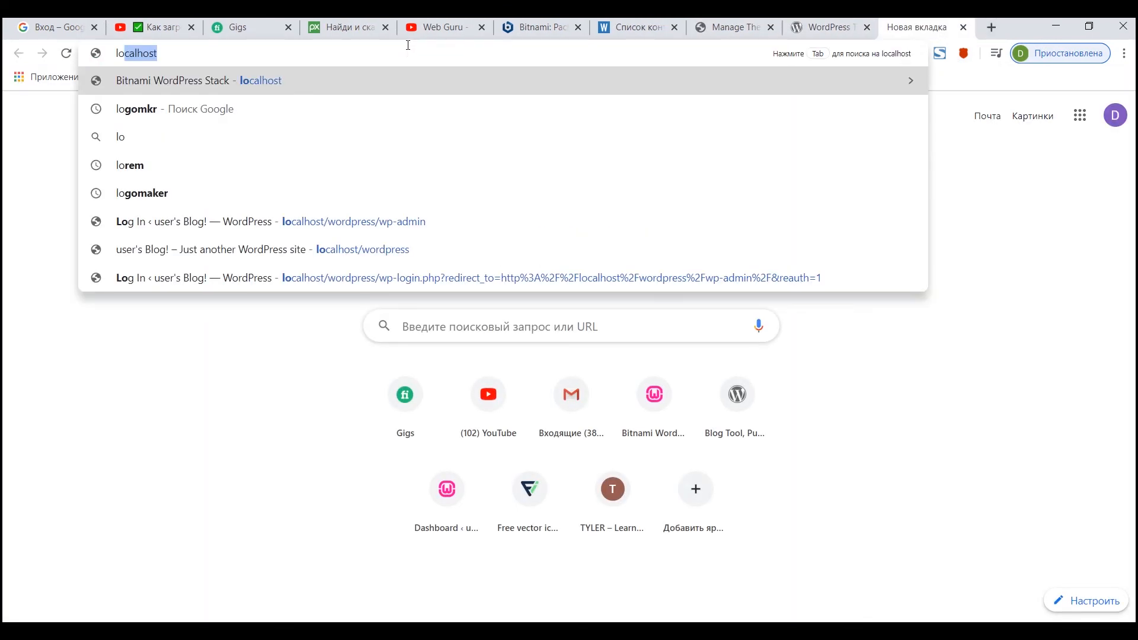
key(Return)
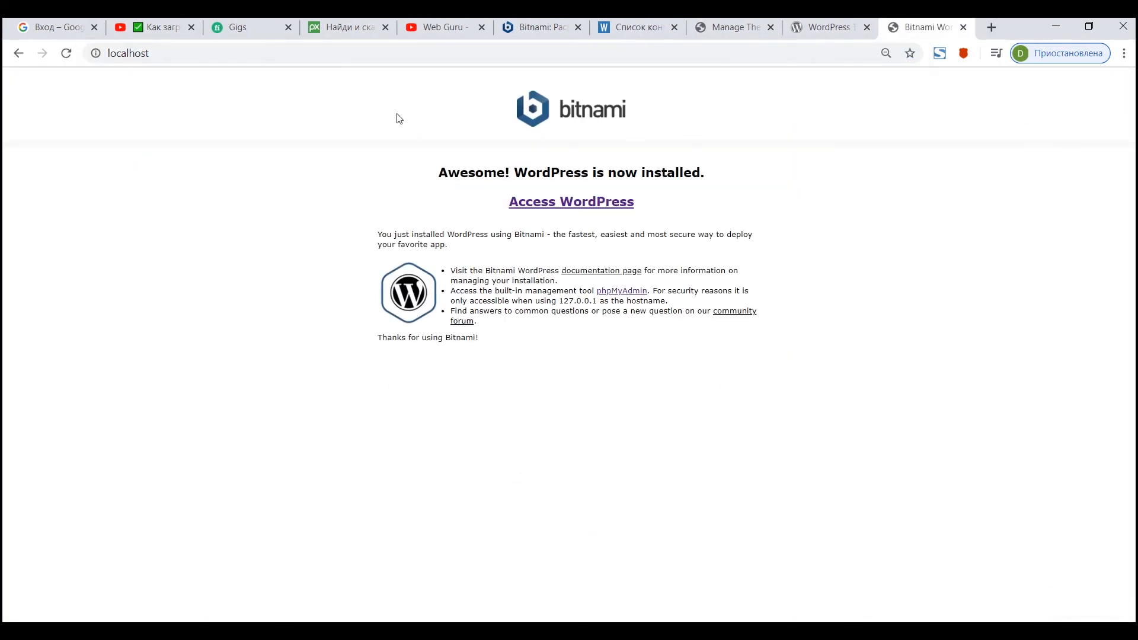
click(565, 205)
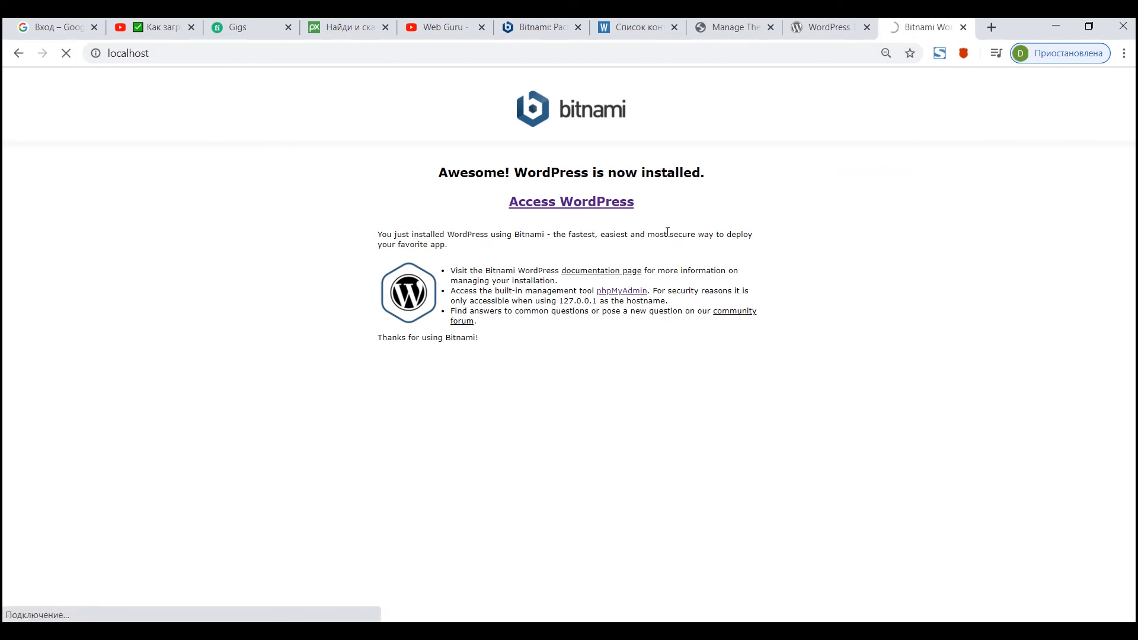
click(963, 28)
Launch the Bitnami WordPress Stack Manager Tool and show its list of managed servers.
click(1061, 27)
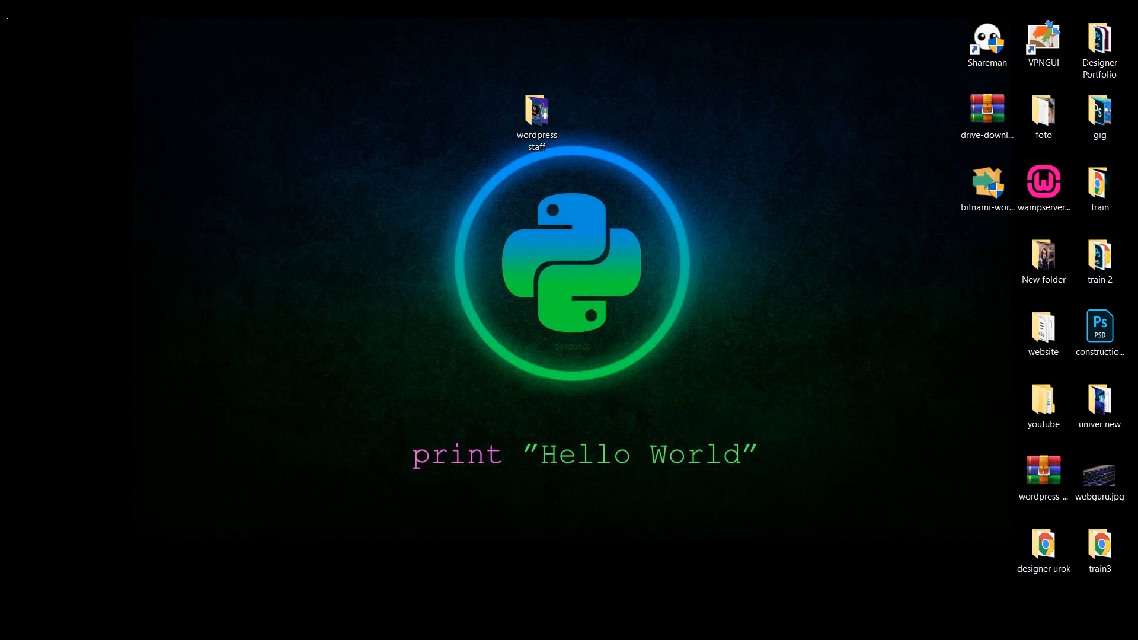
key(super)
click(69, 329)
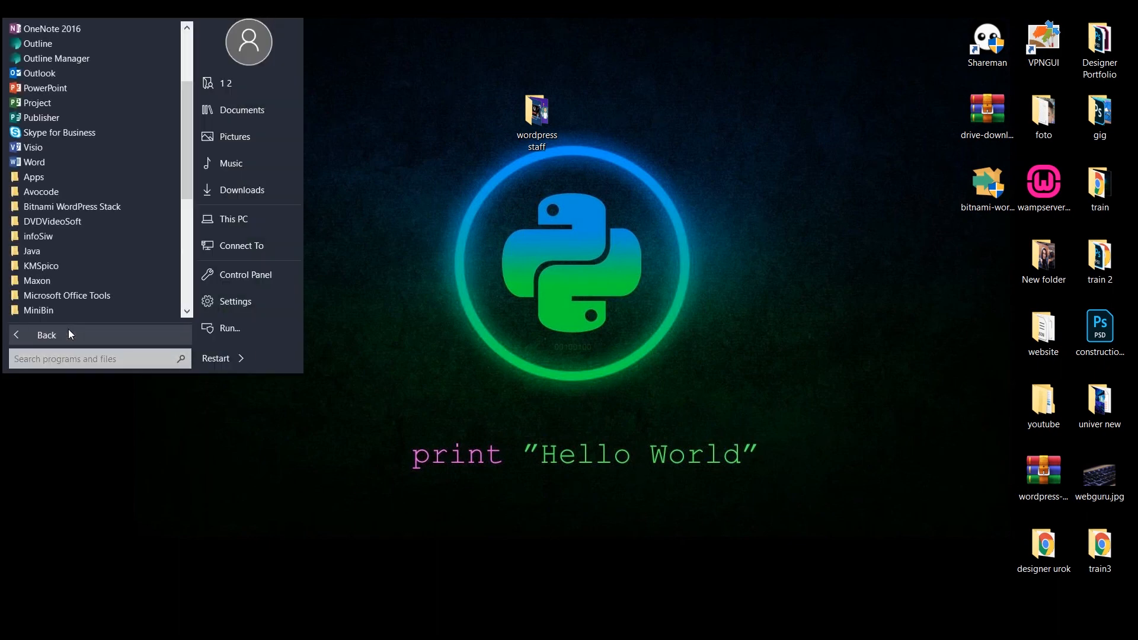
click(73, 208)
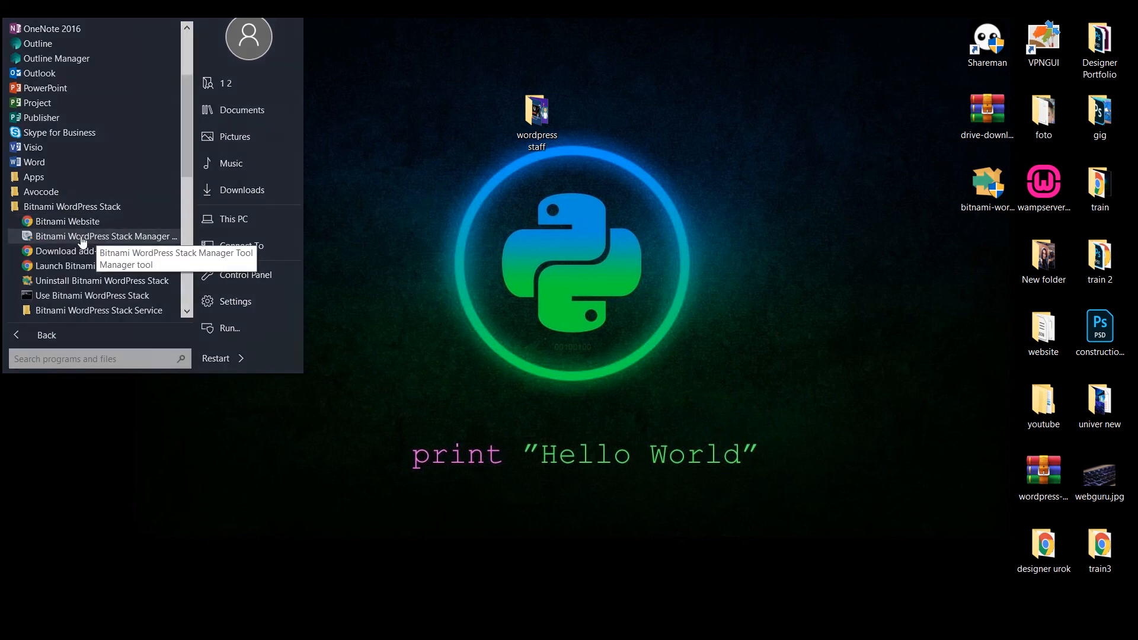
click(81, 237)
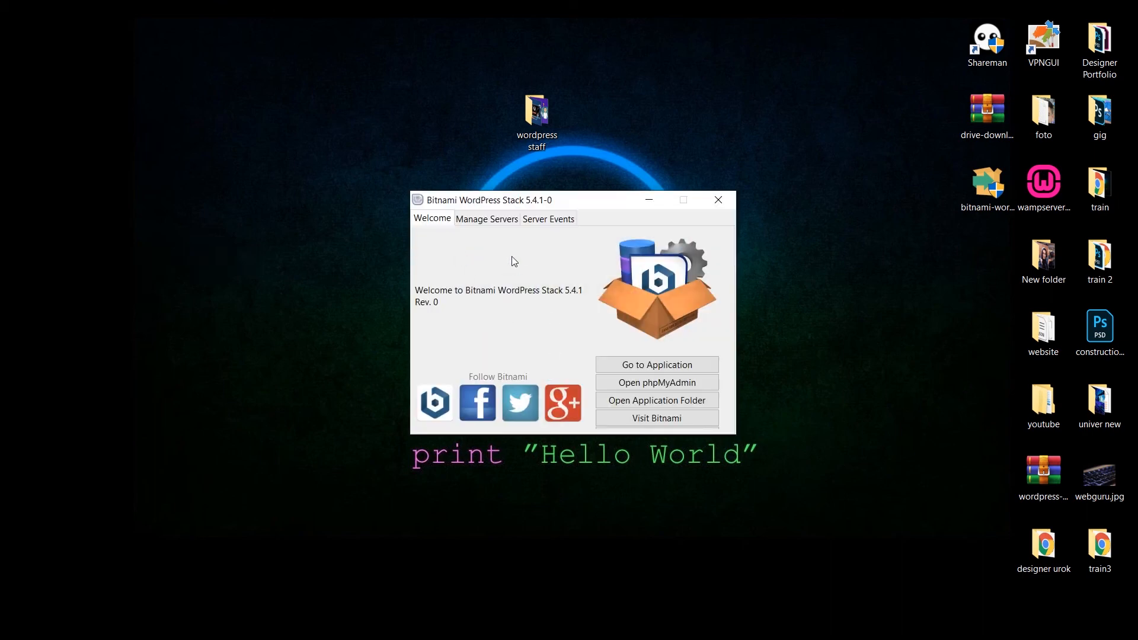
click(487, 219)
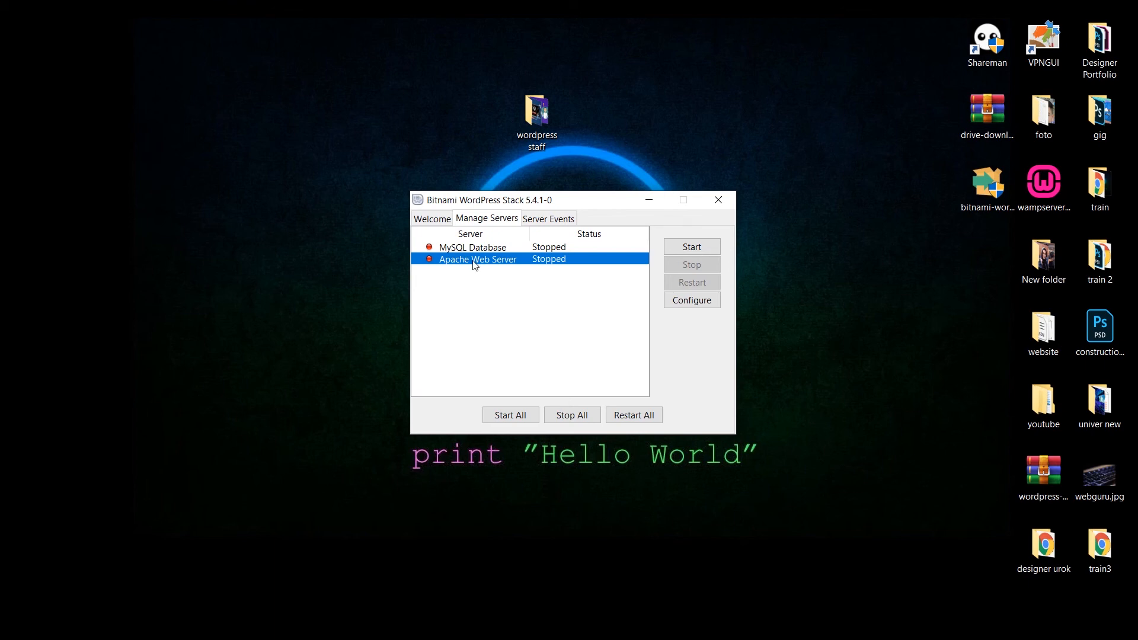
click(13, 9)
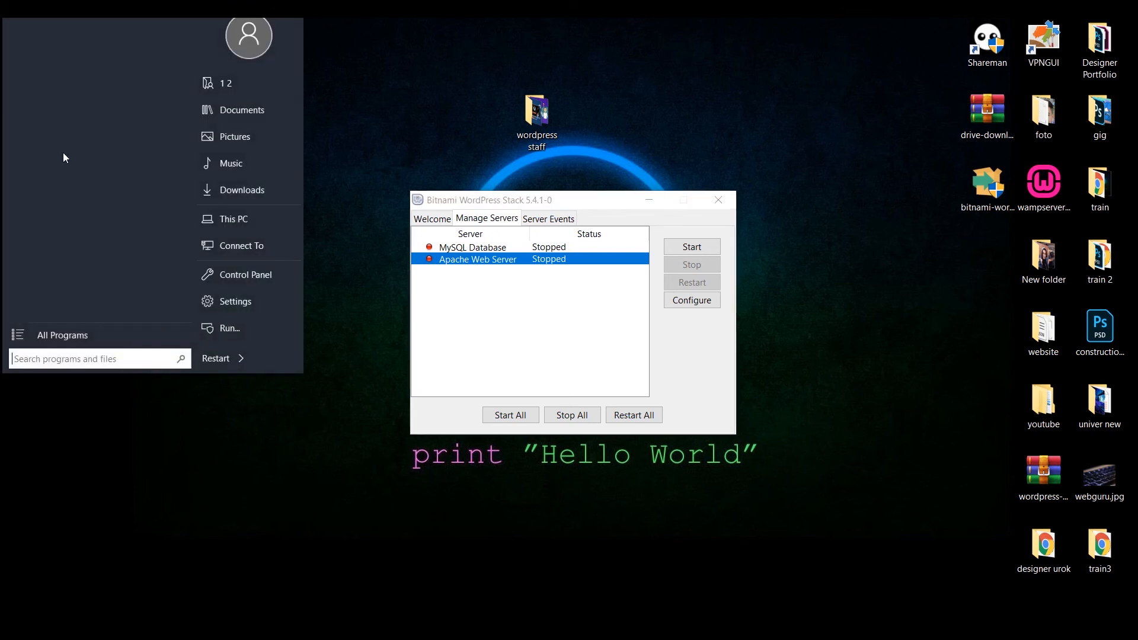
click(113, 336)
click(80, 208)
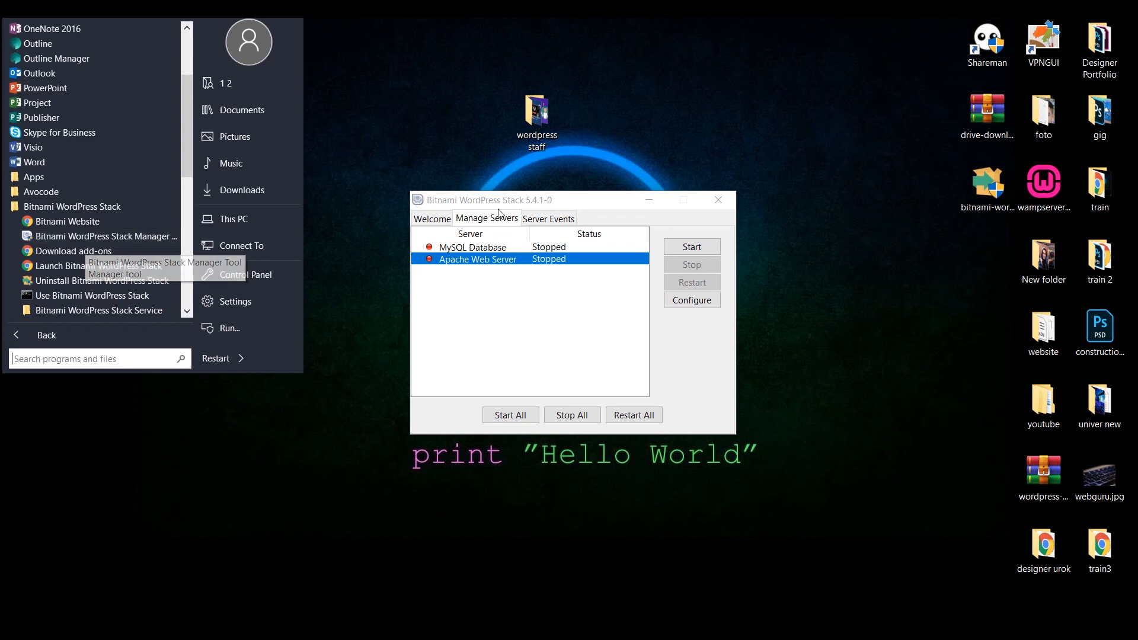
Start both the MySQL Database and the Apache Web Server, and close the stack manager.
click(473, 232)
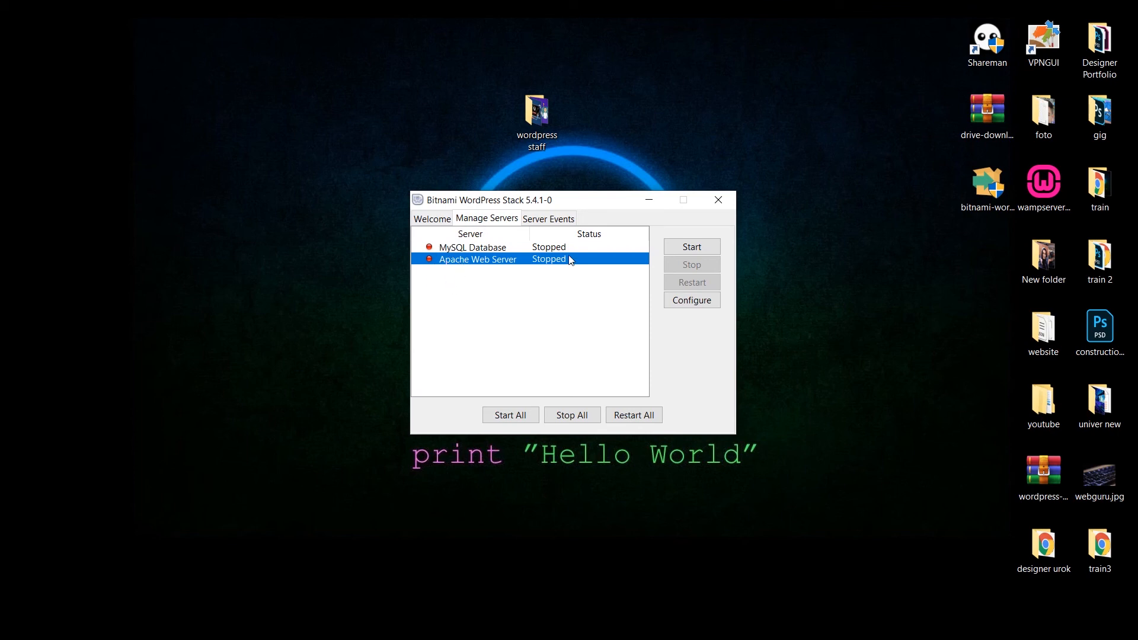
click(512, 417)
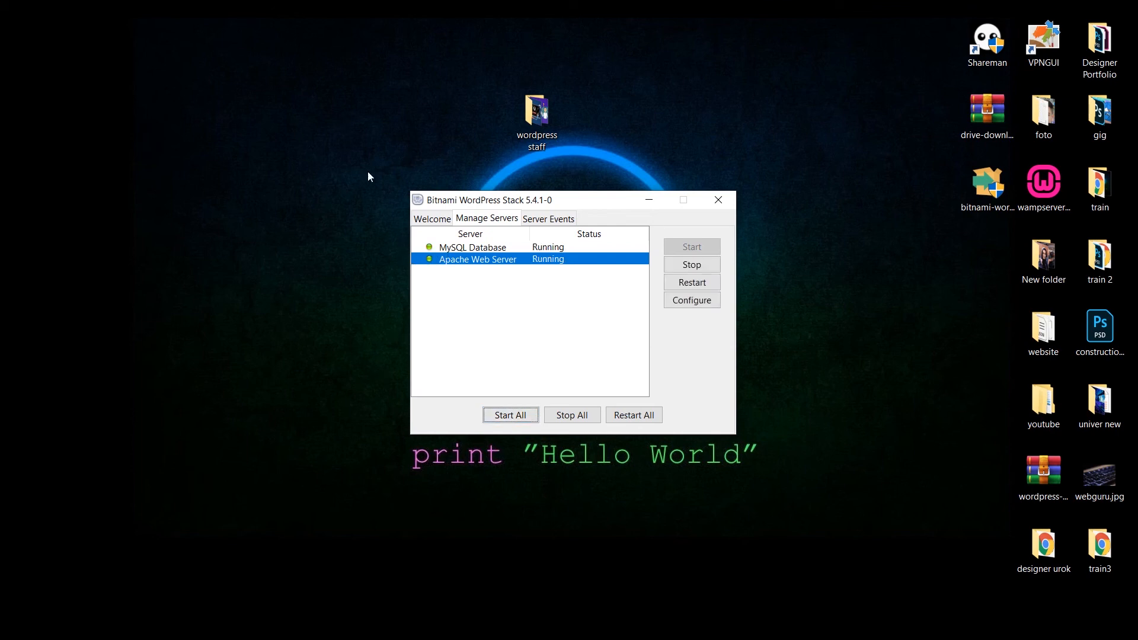
click(730, 204)
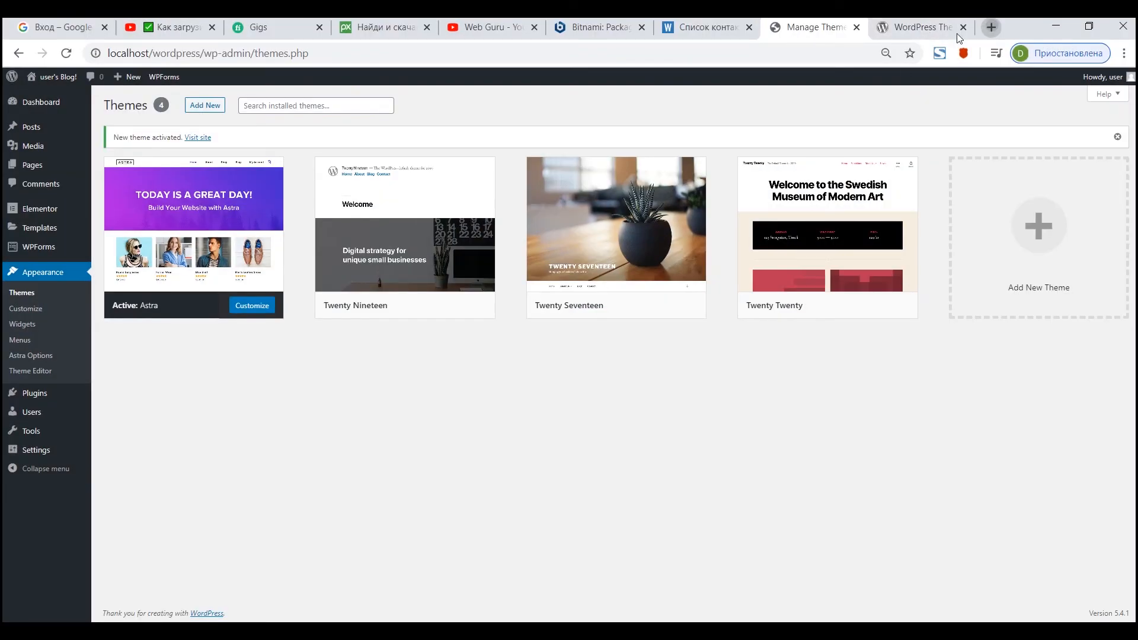
Load localhost in a new browser tab and enter the WordPress site through Access WordPress.
click(992, 28)
click(279, 54)
text(loca)
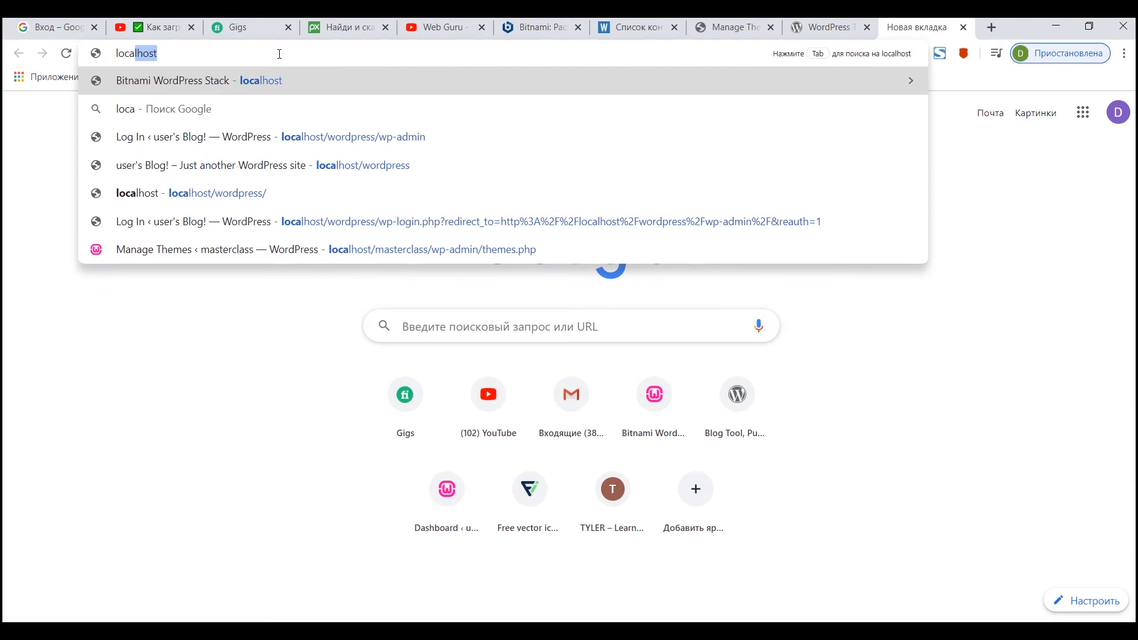
key(Return)
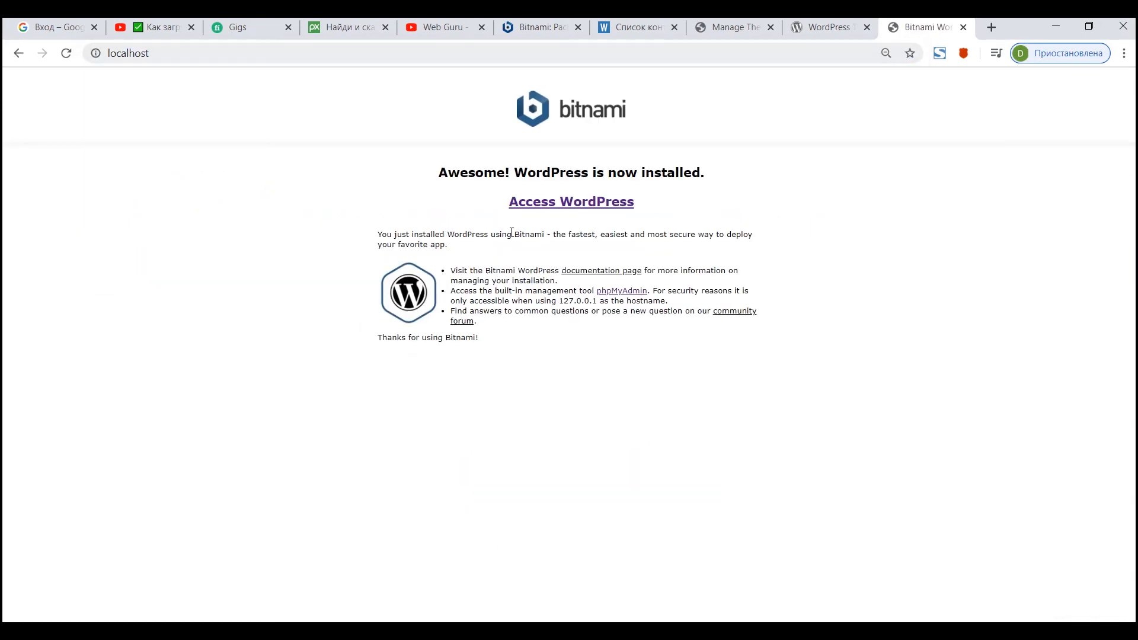
click(596, 204)
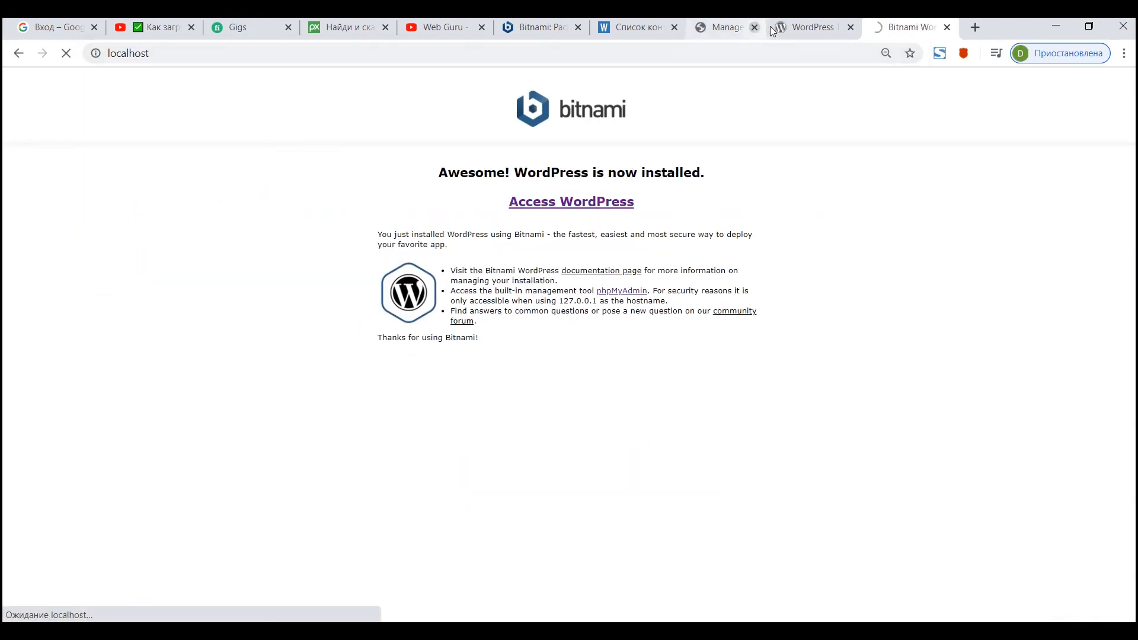
Close the old Manage Themes page and open the Dashboard of the local WordPress blog.
click(742, 32)
click(810, 29)
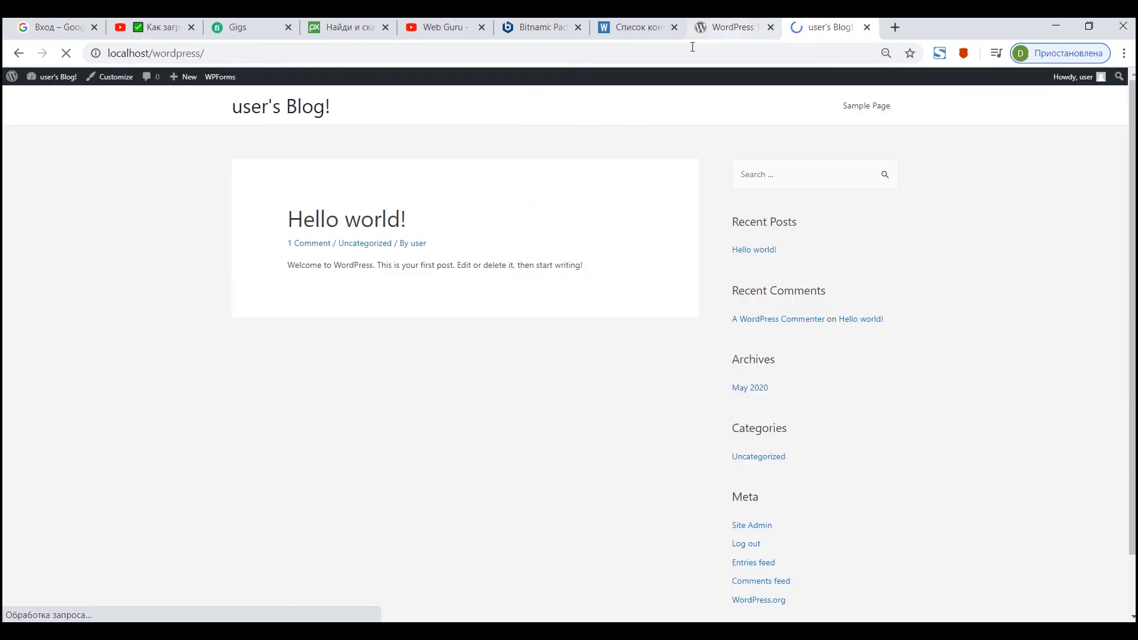
scroll(497, 270, down, 2)
scroll(538, 301, up, 1)
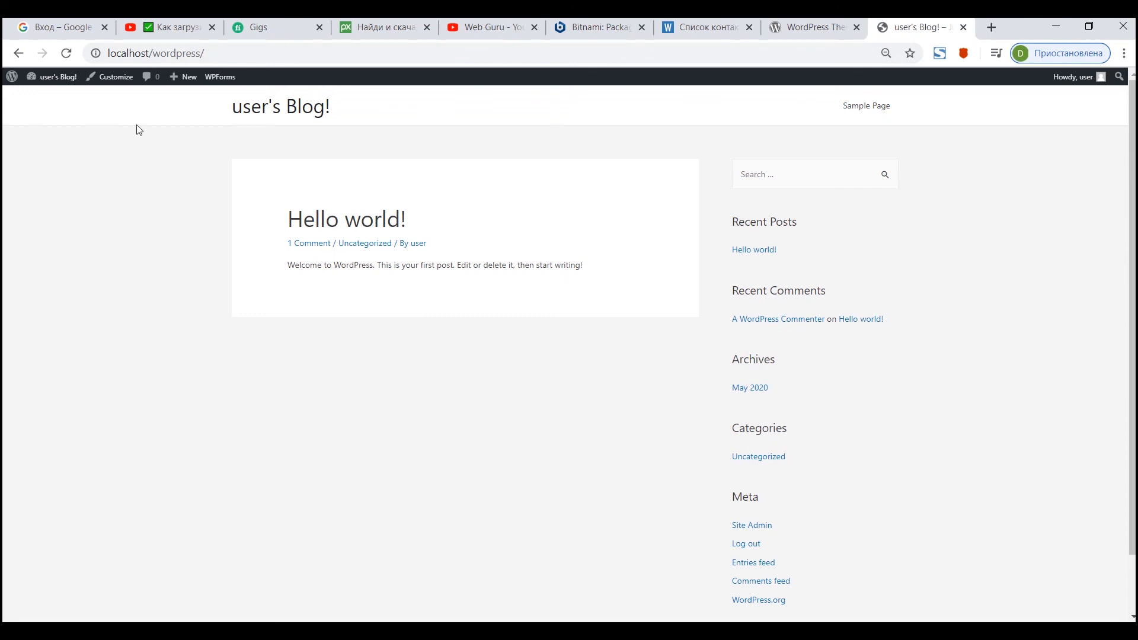
mouse_move(47, 85)
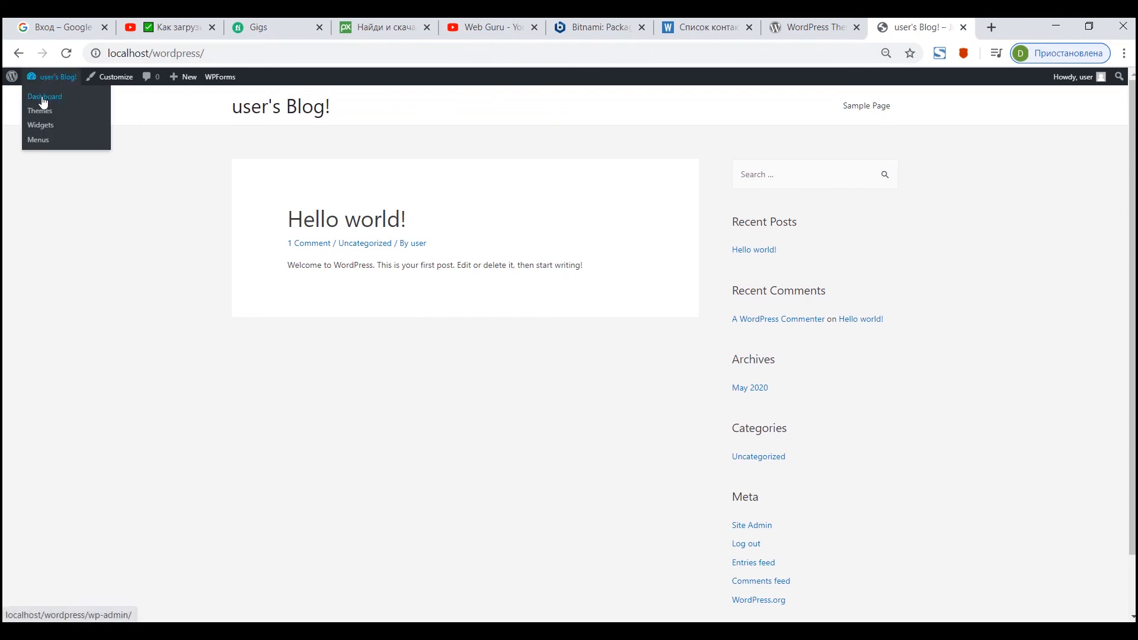
click(43, 99)
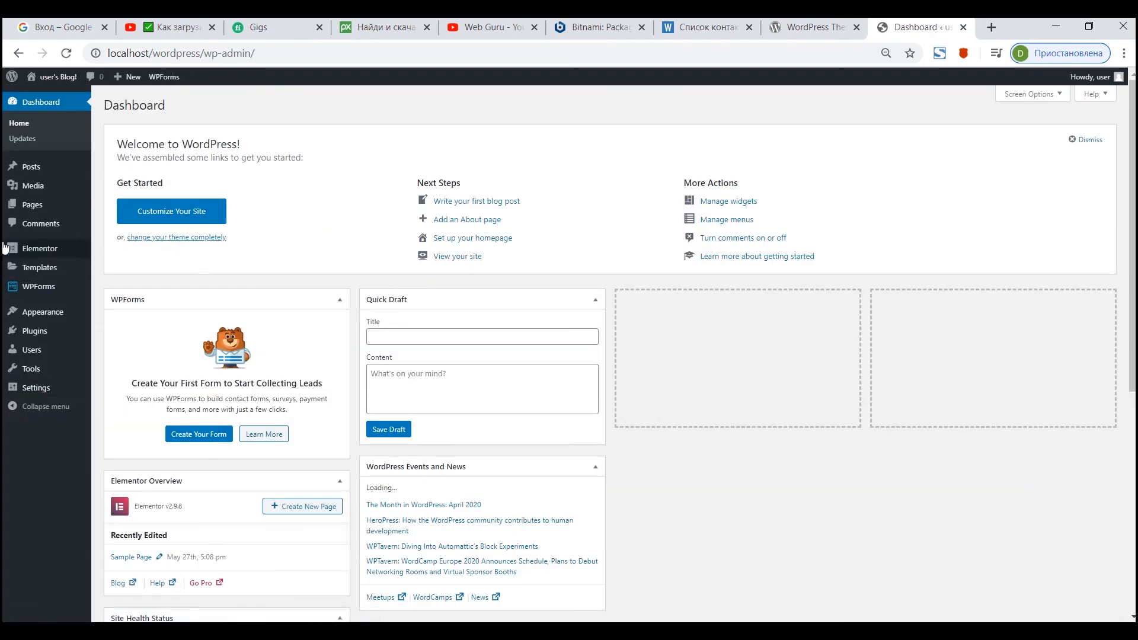
Open the Add Plugins page and bring up its form for uploading a .zip plugin.
mouse_move(39, 266)
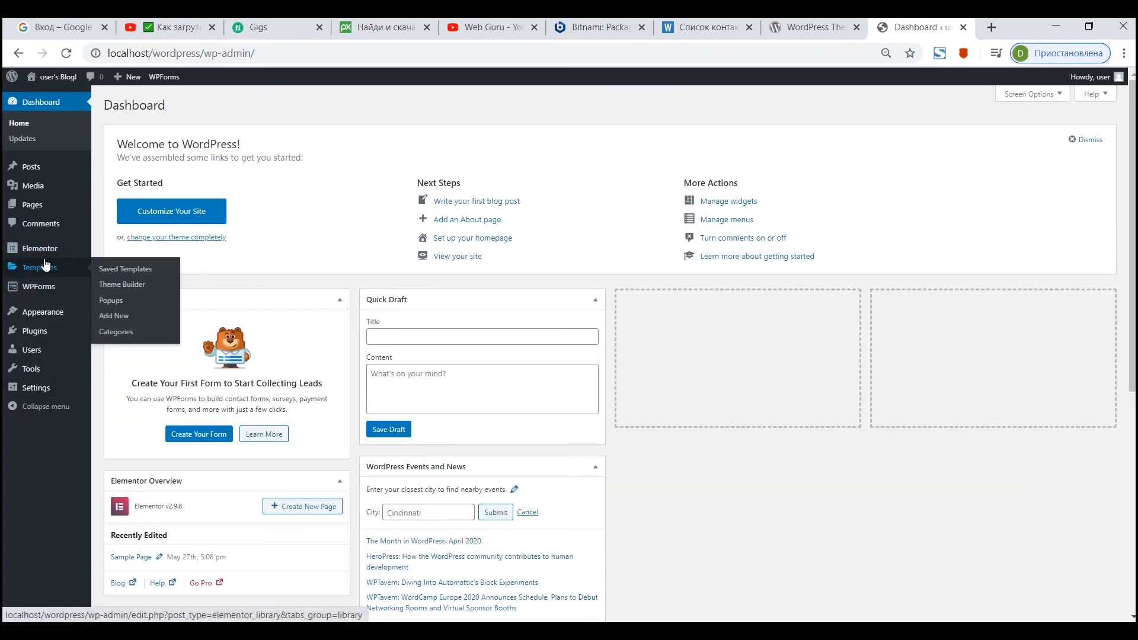
mouse_move(38, 336)
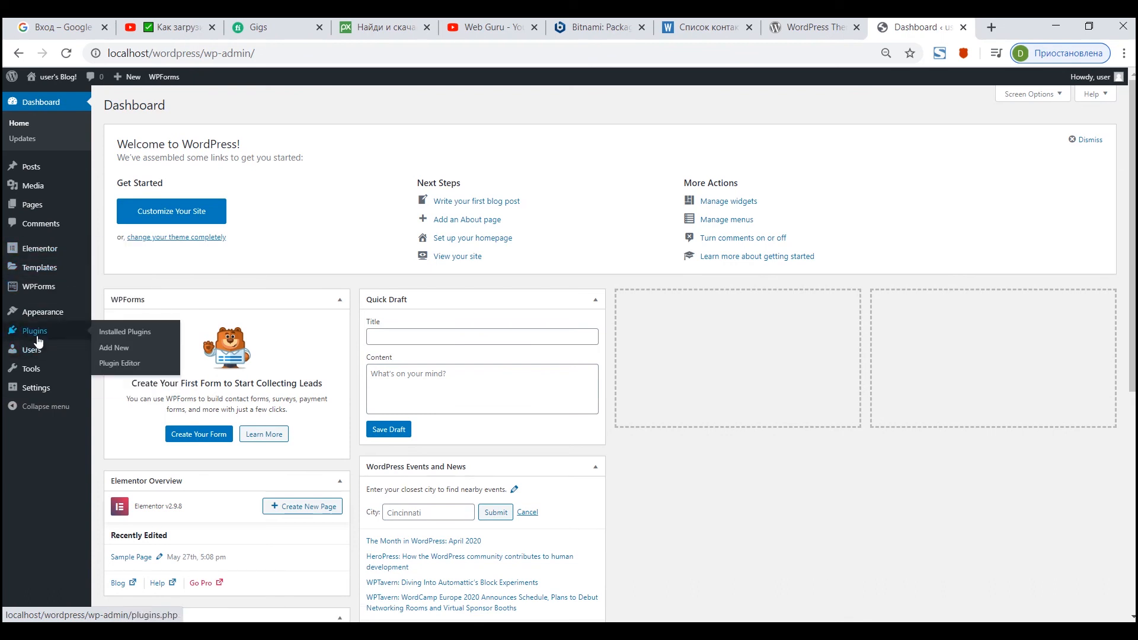
click(122, 351)
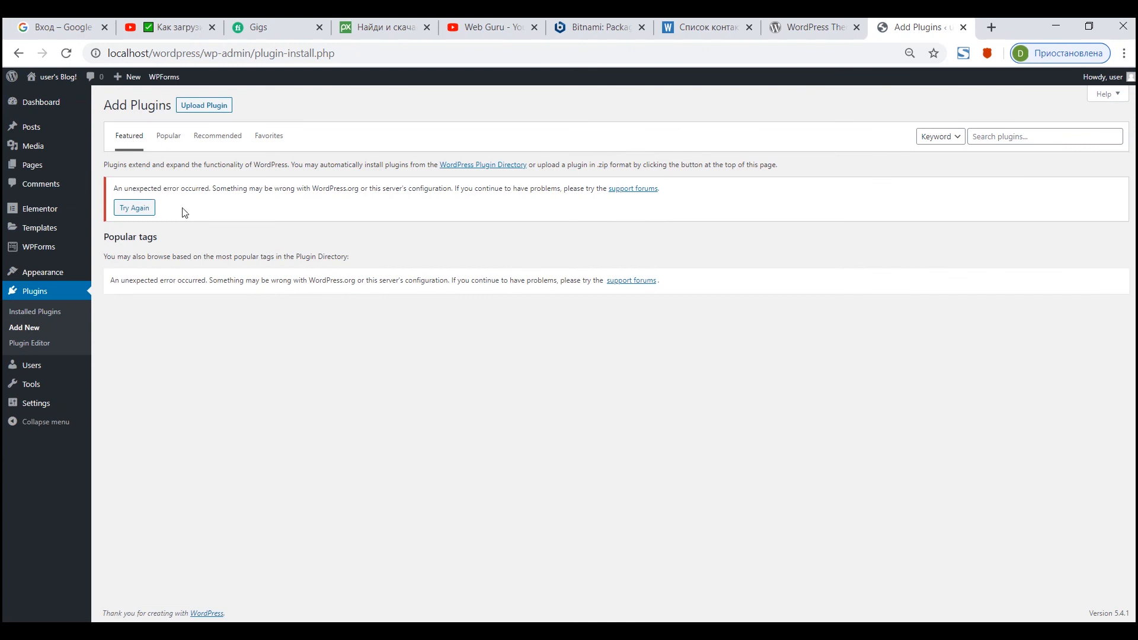
click(214, 109)
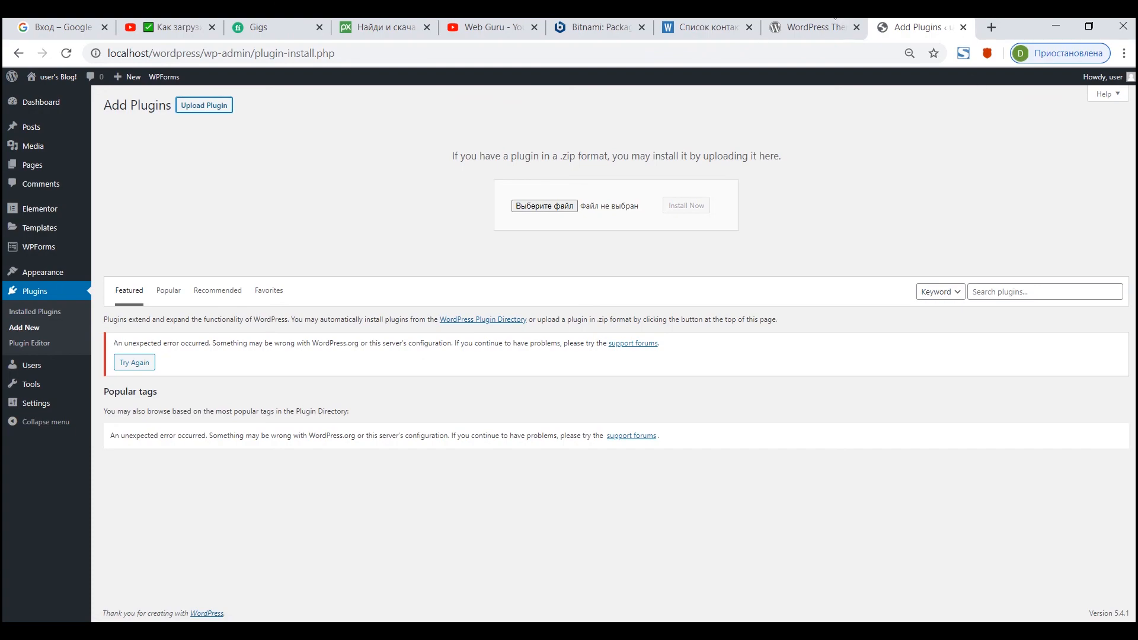
Switch to the WordPress.org site, load its home page at wordpress.org and browse the Plugins directory.
click(815, 29)
scroll(489, 280, up, 20)
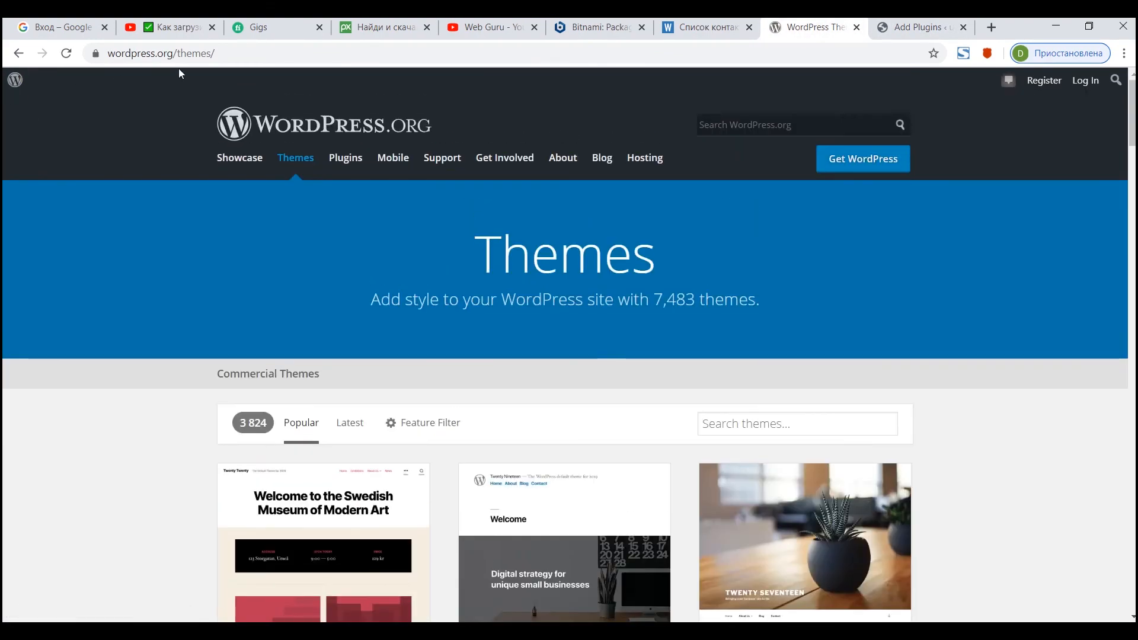
click(235, 51)
drag(234, 51, 177, 58)
key(BackSpace)
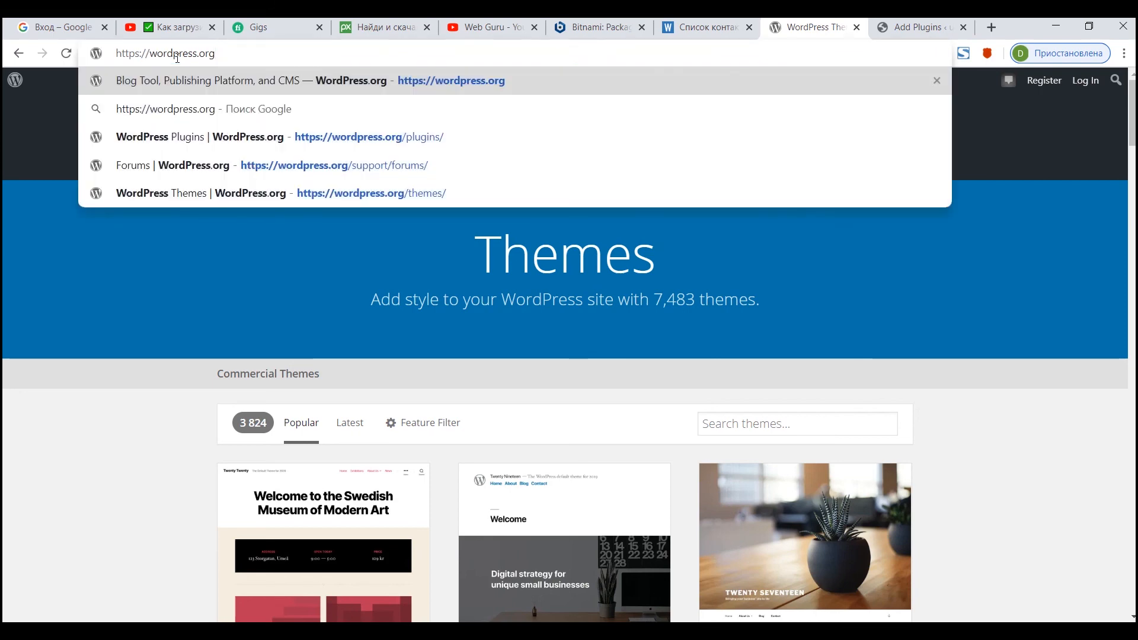
key(Return)
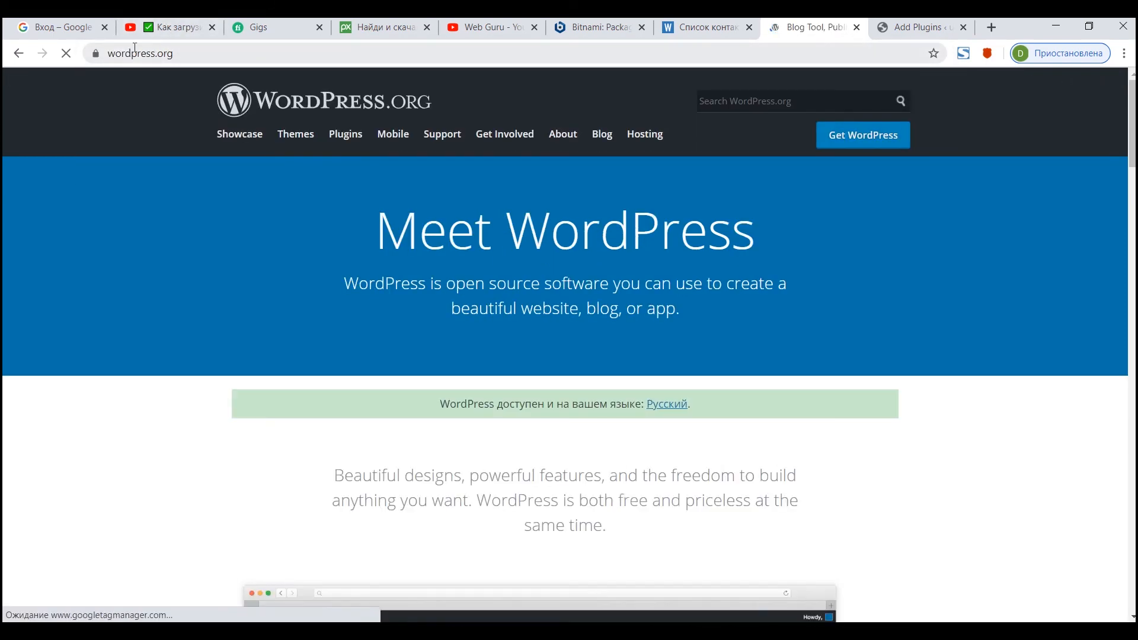
click(357, 143)
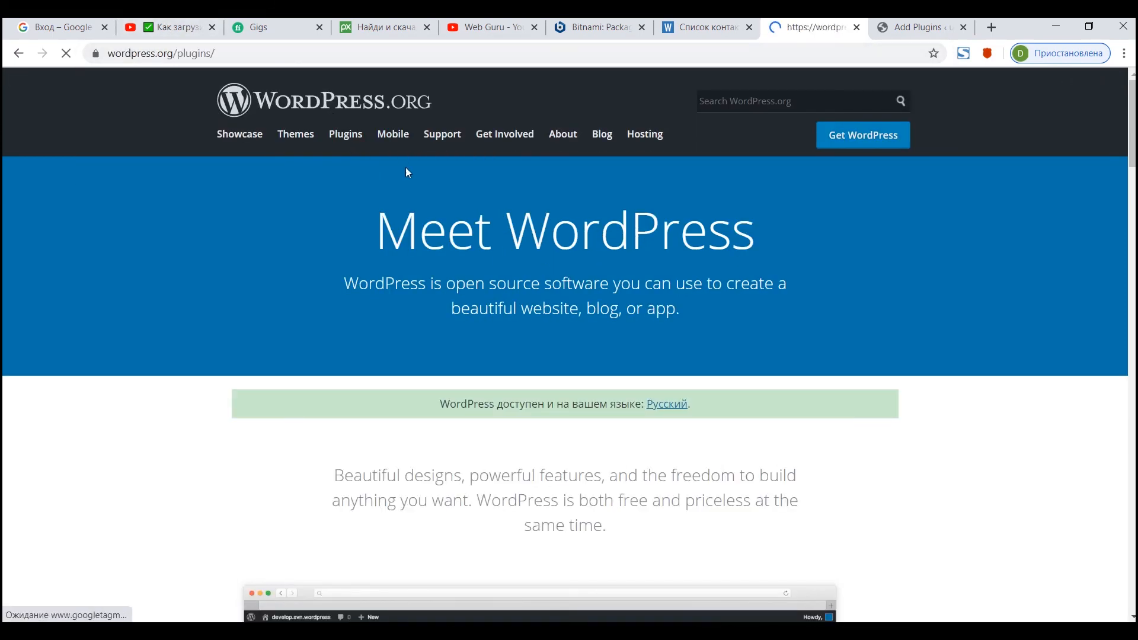
scroll(521, 341, down, 5)
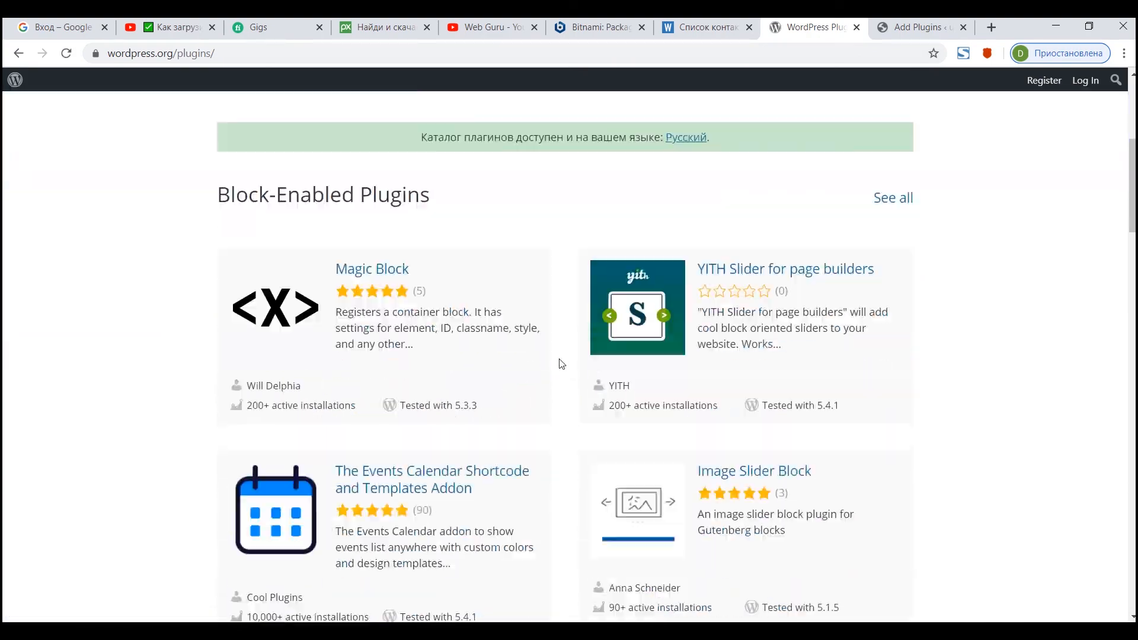
scroll(332, 267, down, 15)
scroll(960, 96, up, 15)
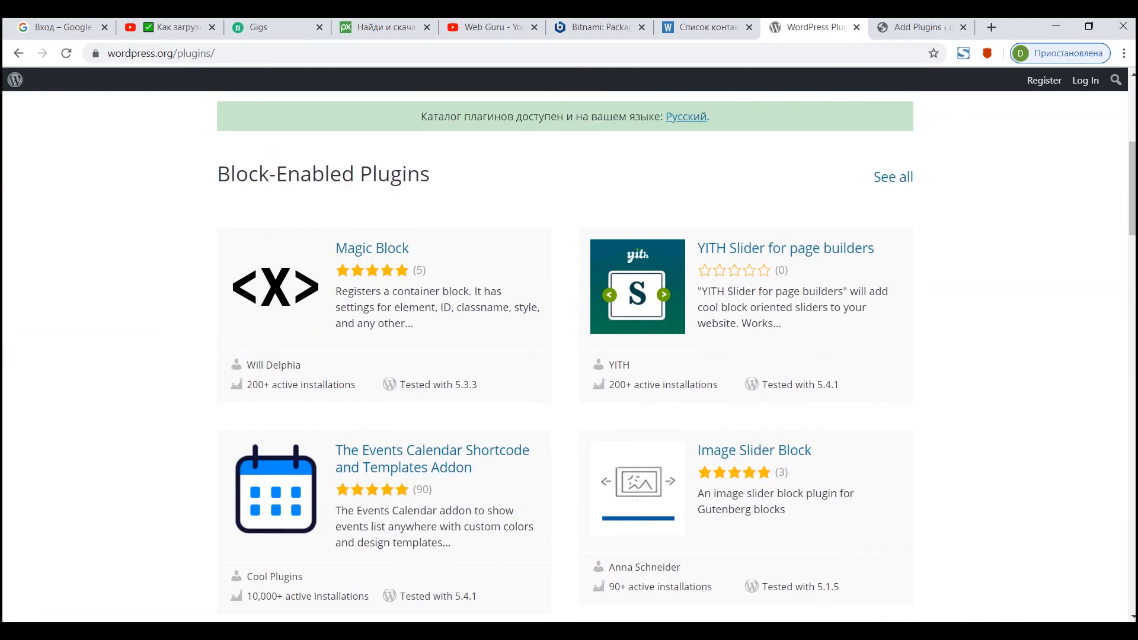
Look inside the "wordpress staff" folder on the desktop and return to the WordPress.org plugin directory.
key(super+d)
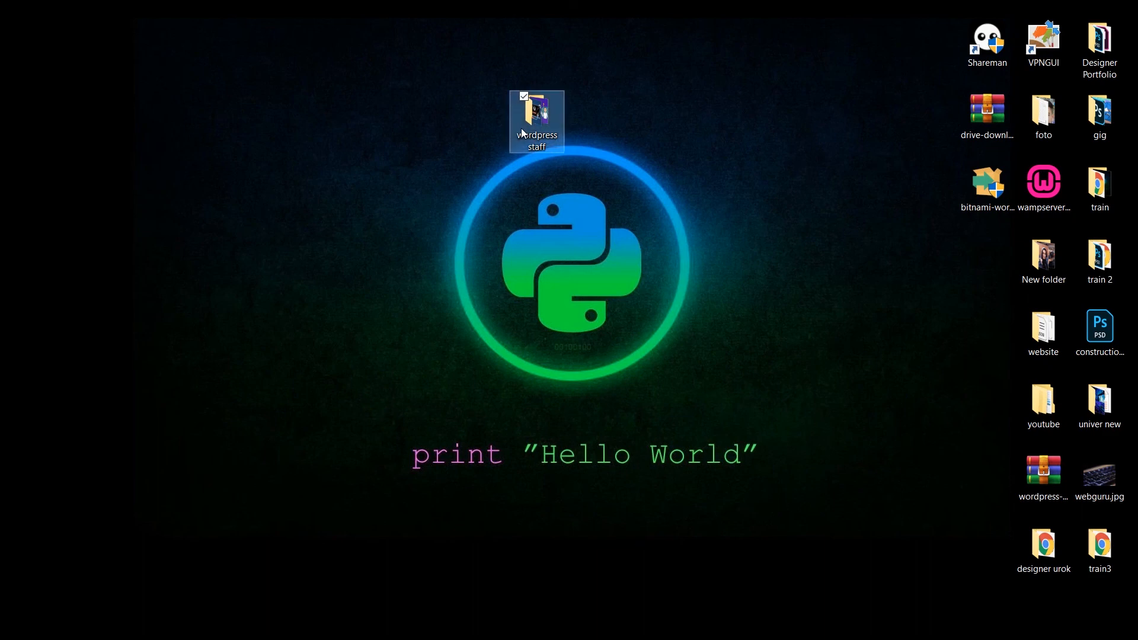
double_click(536, 116)
double_click(261, 287)
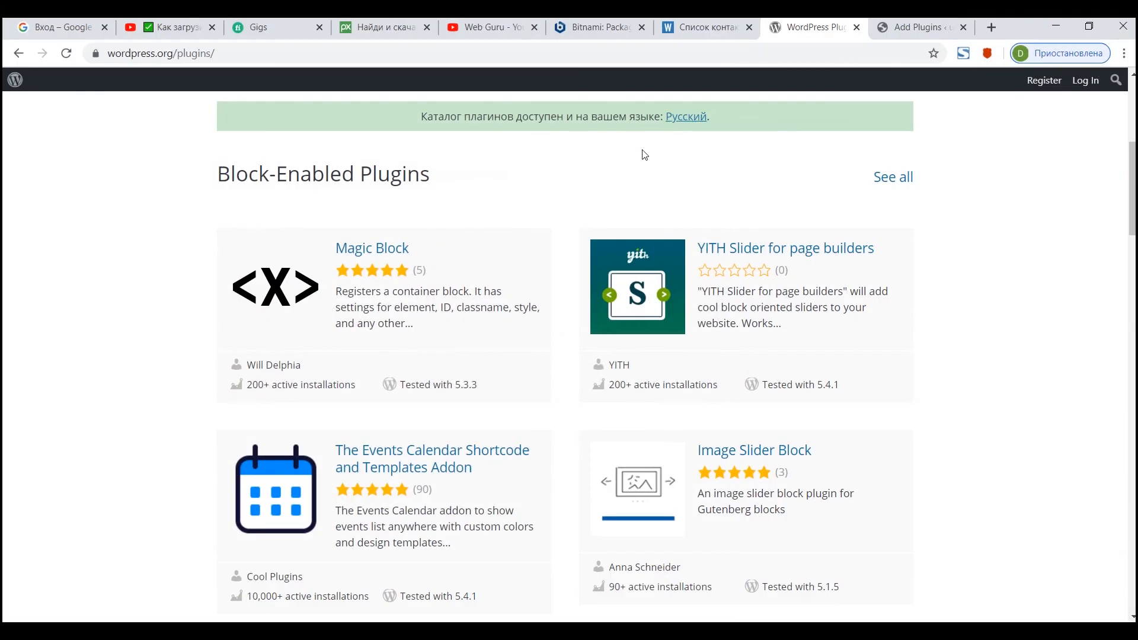
scroll(645, 155, up, 5)
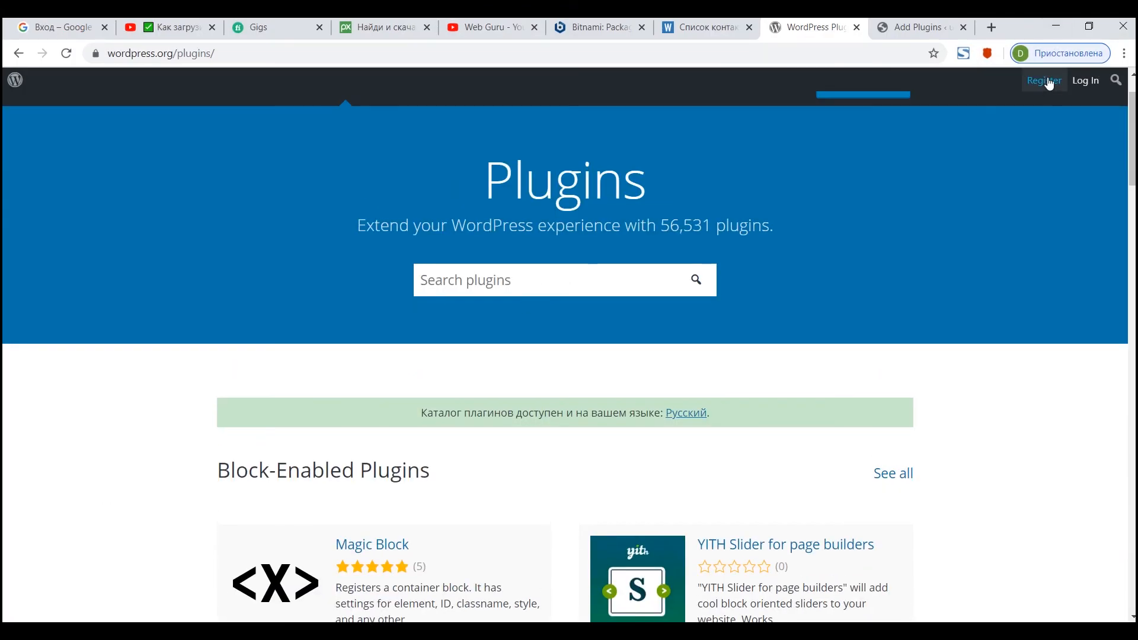
Search the WordPress.org plugin directory for "envato elements" and look over the matching plugins.
click(543, 276)
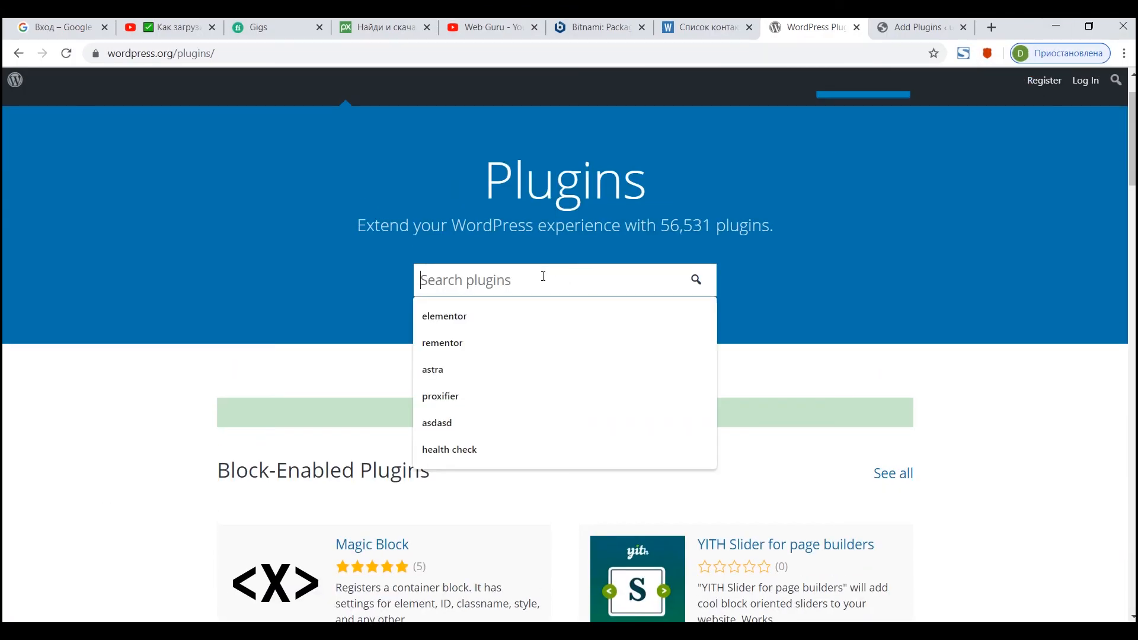
text(env)
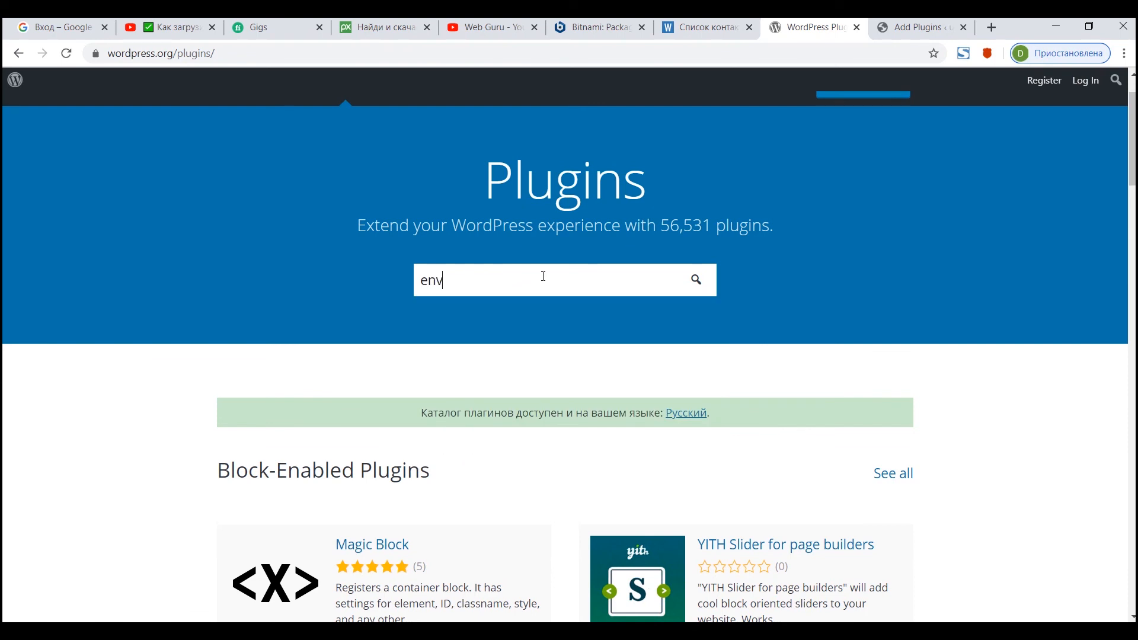
text(ato elements)
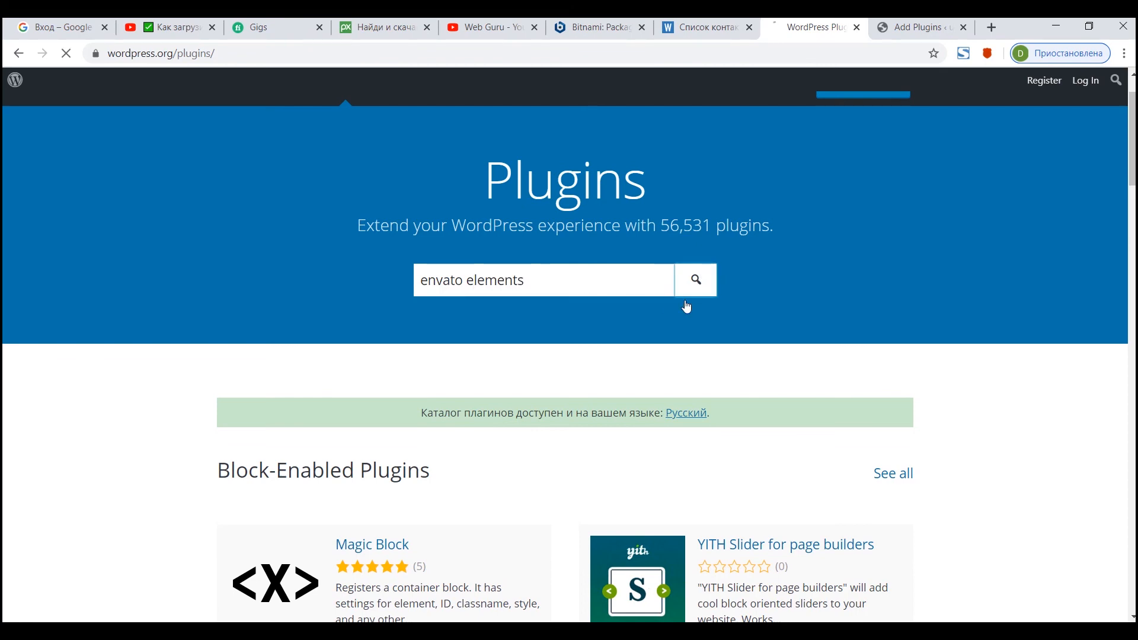
click(695, 283)
scroll(632, 282, down, 3)
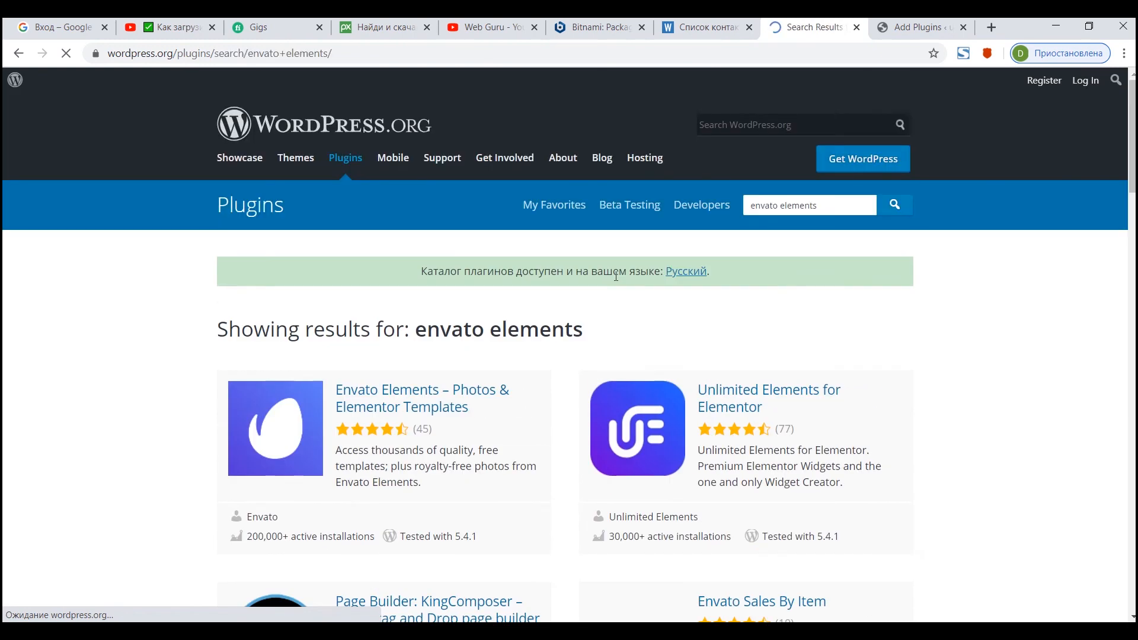
scroll(426, 332, down, 2)
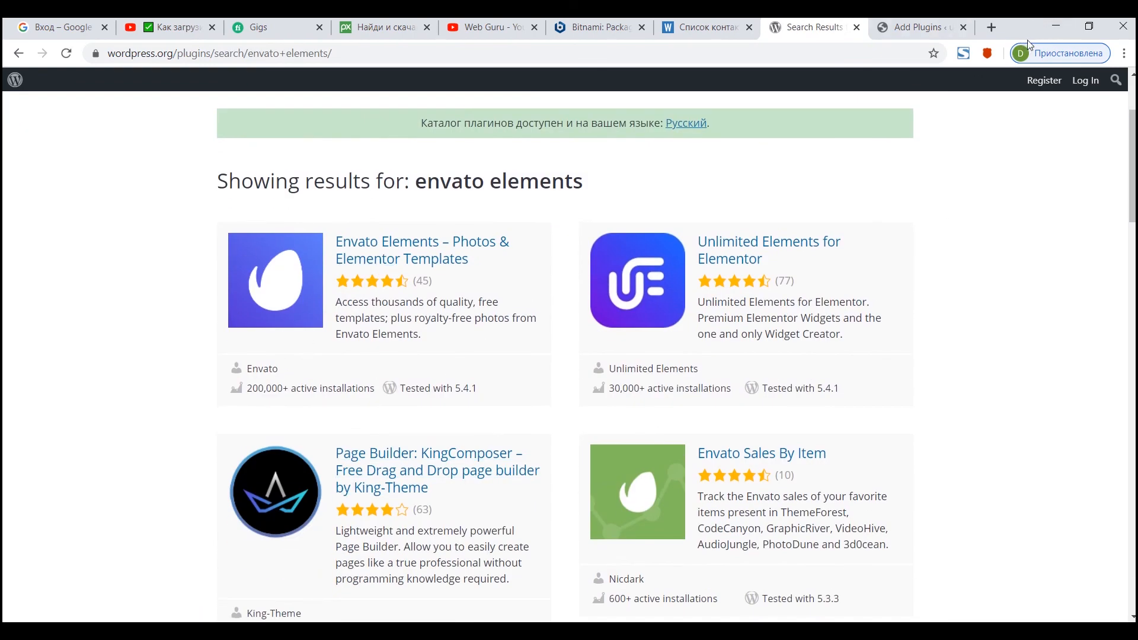
Add envato-elements.2.0.3.zip from the desktop plugins folder to the local site's plugin upload form and install it.
click(1056, 26)
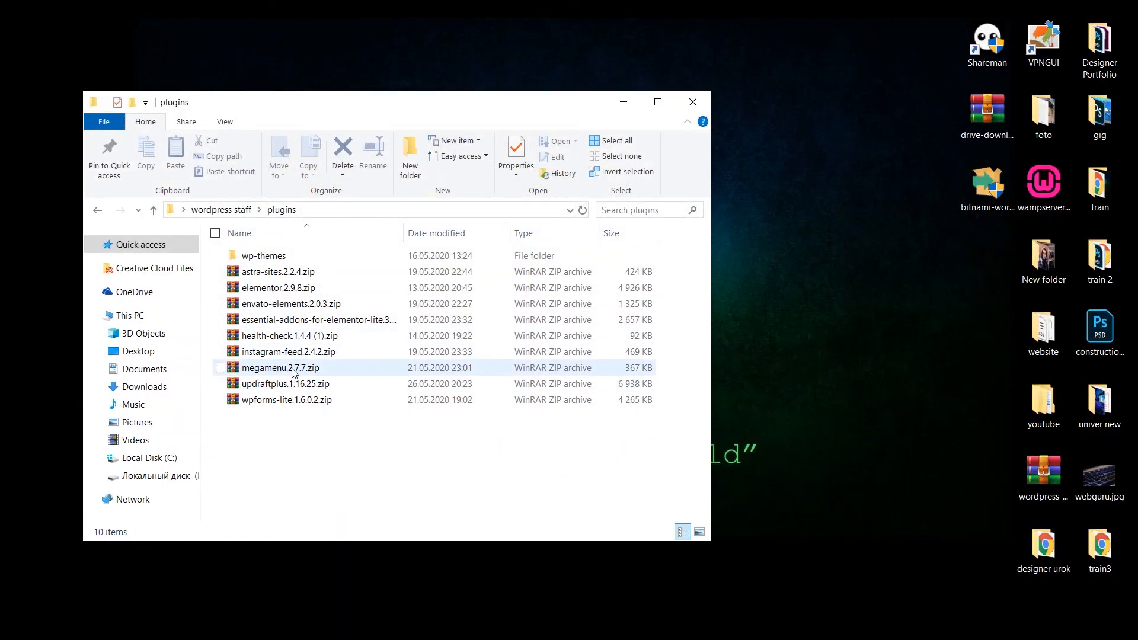
drag(290, 304, 458, 263)
drag(121, 5, 829, 67)
mouse_move(920, 33)
mouse_down()
mouse_move(941, 26)
mouse_move(923, 40)
mouse_move(915, 510)
mouse_move(922, 29)
mouse_up()
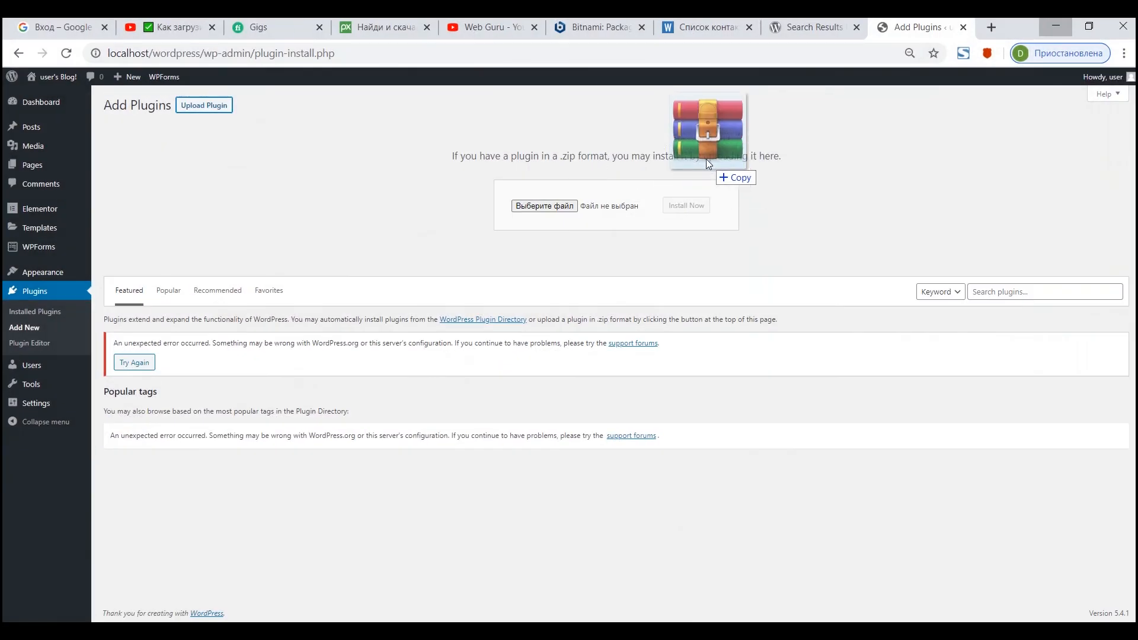
drag(706, 159, 564, 212)
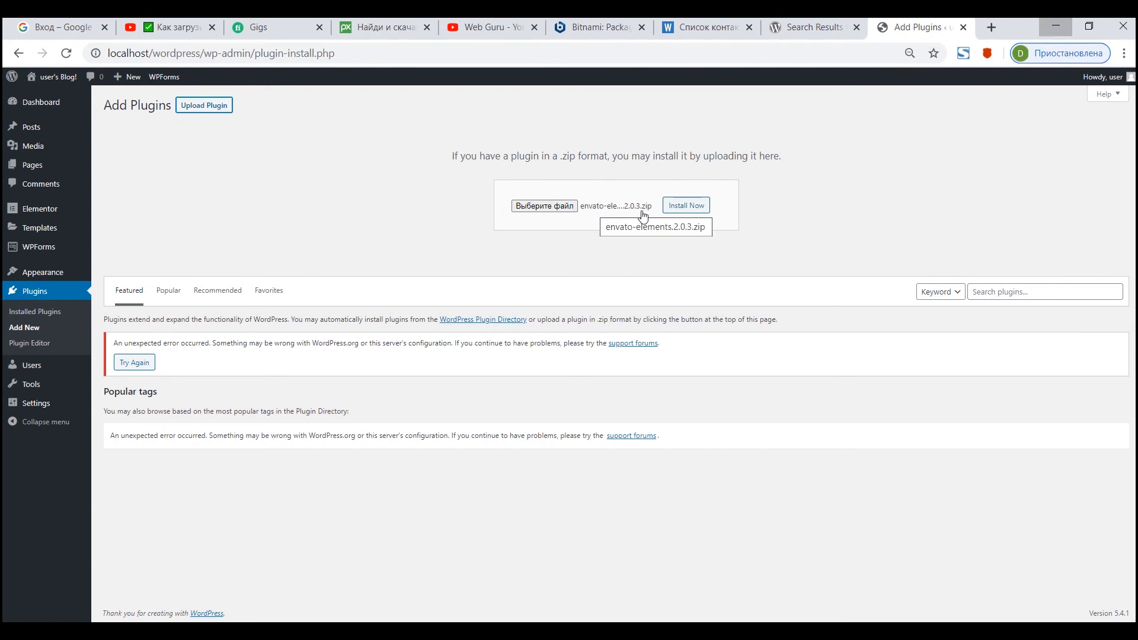
click(681, 207)
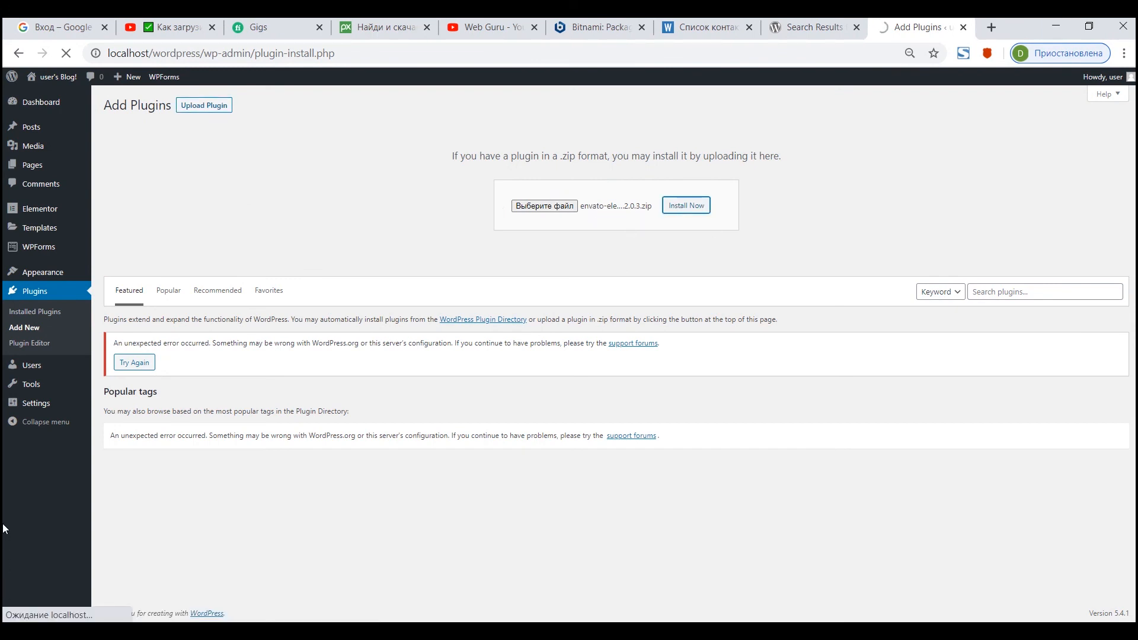
click(544, 206)
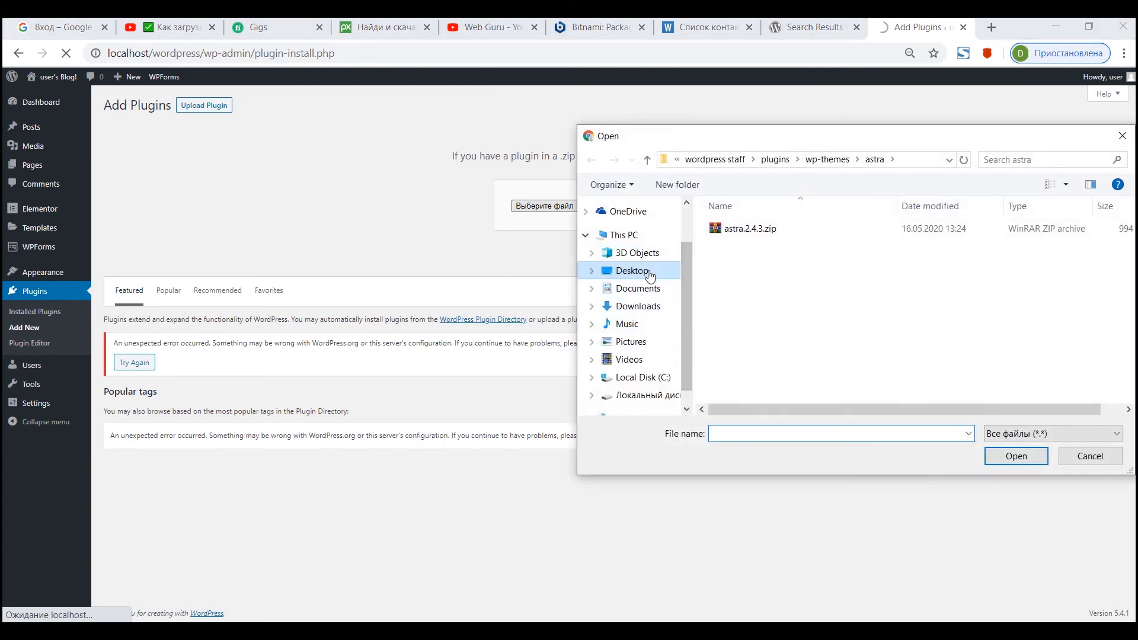
click(650, 271)
click(1122, 136)
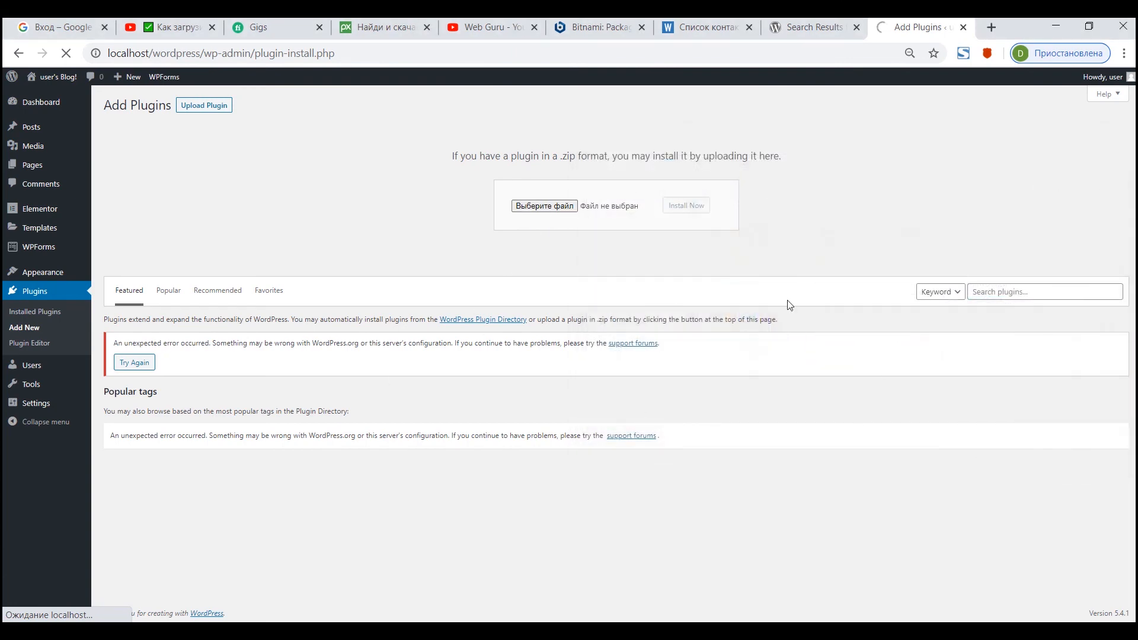
click(541, 205)
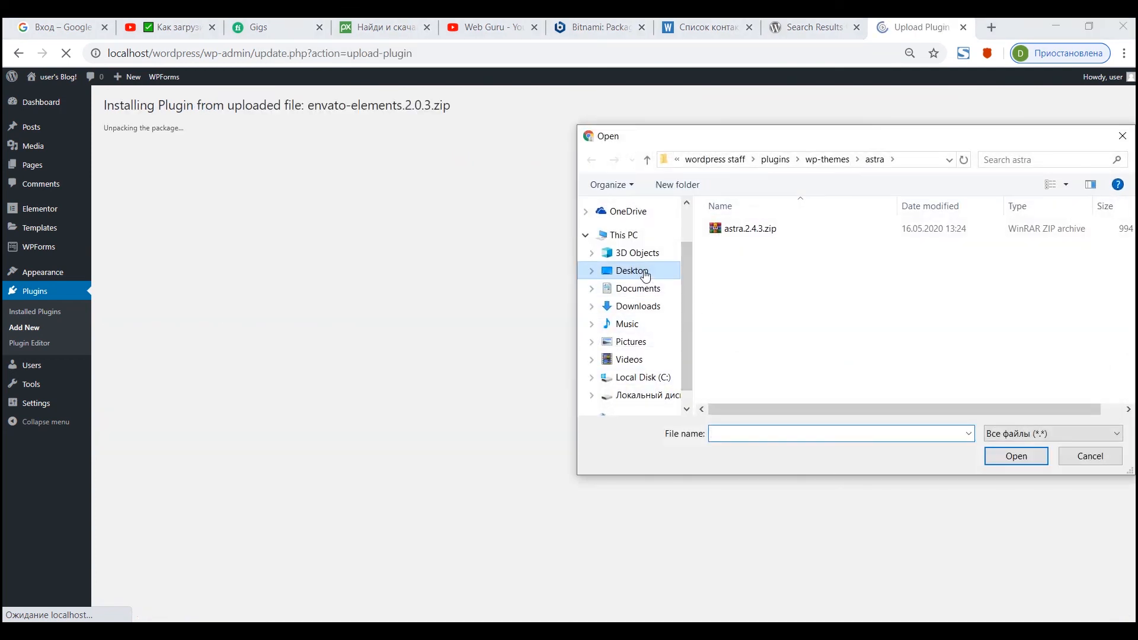
click(632, 270)
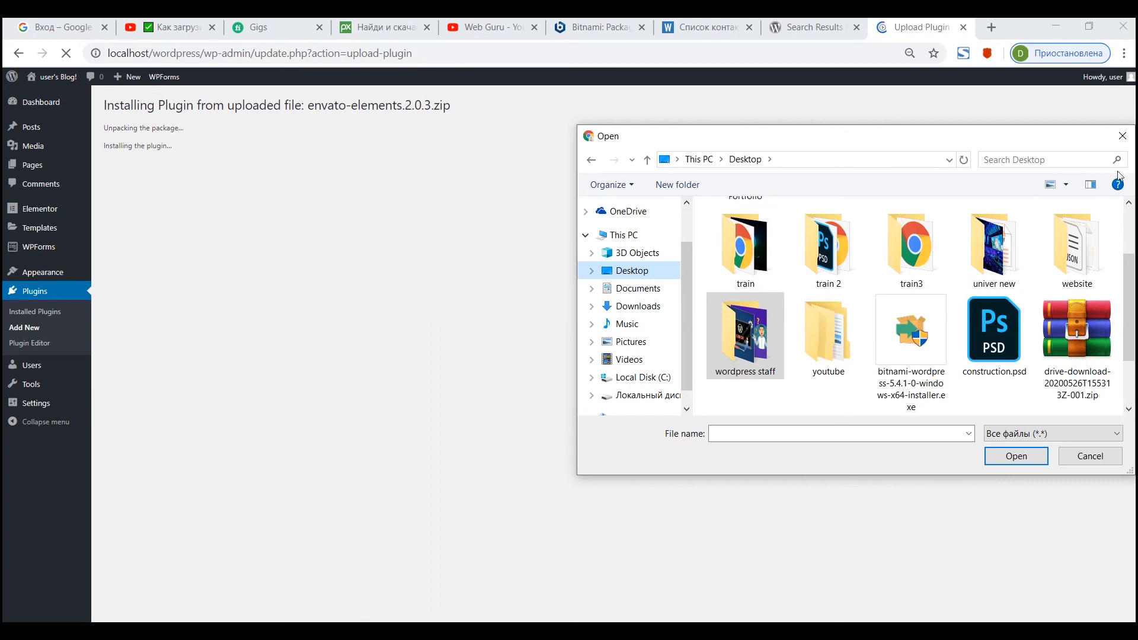
click(1122, 135)
Activate the newly installed Envato Elements plugin and look through the list of installed plugins.
click(139, 194)
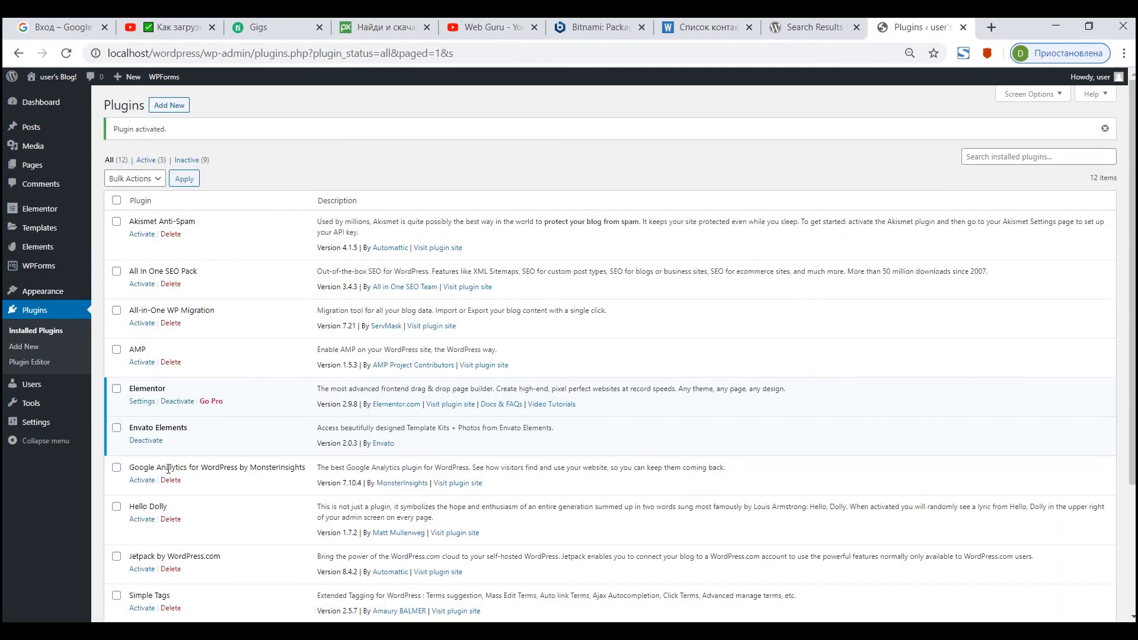
scroll(260, 382, down, 3)
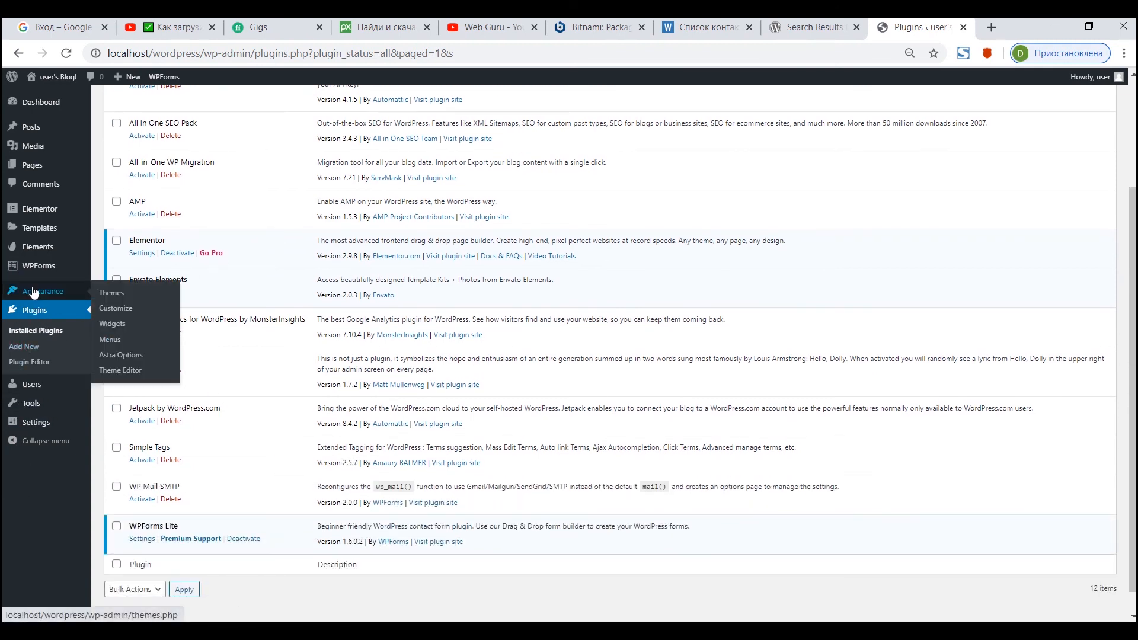
mouse_move(51, 252)
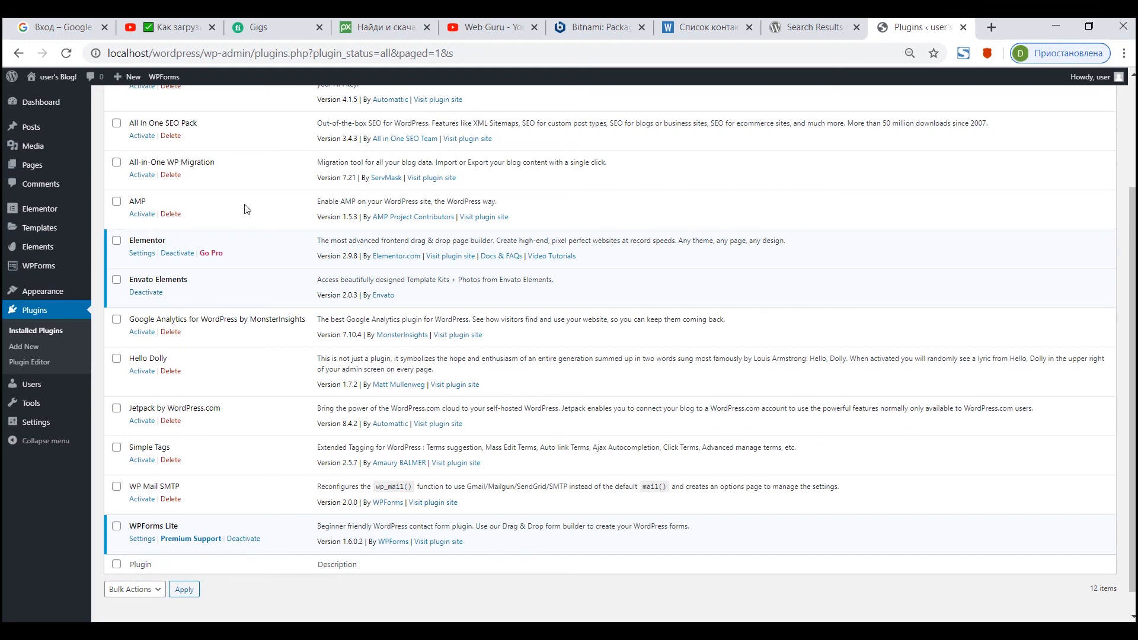
mouse_move(70, 83)
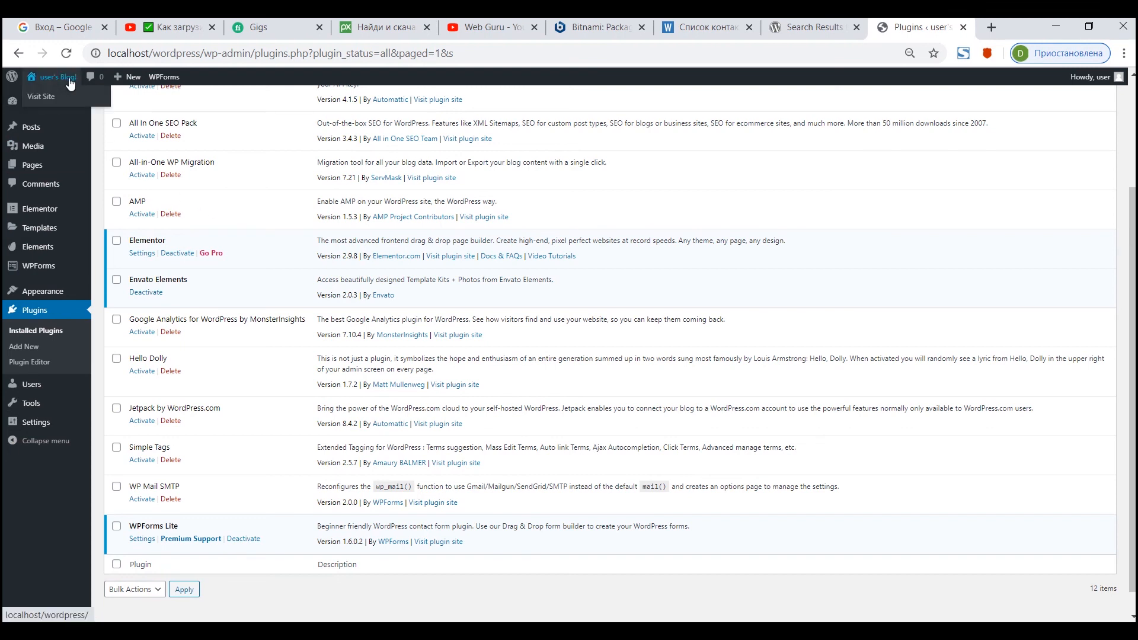